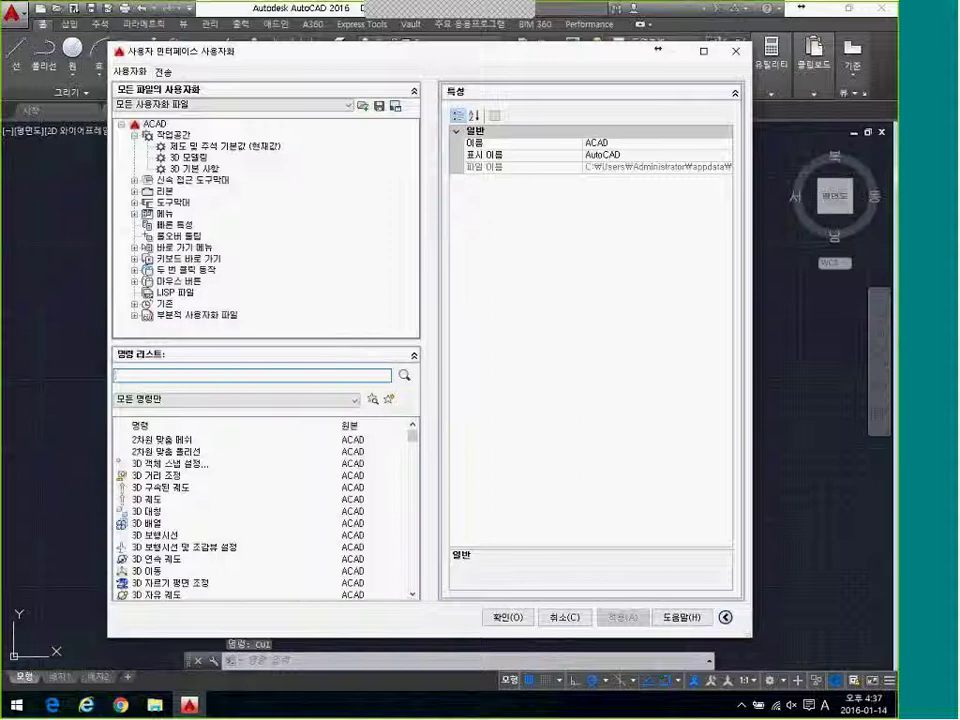
- Examine the list of ribbon tabs (탭) in the customization tree, including the properties of the 홈 - 3D 기본 사항 tab
{"action": "left_click_drag", "start_coordinate": [253, 52], "coordinate": [361, 73]}
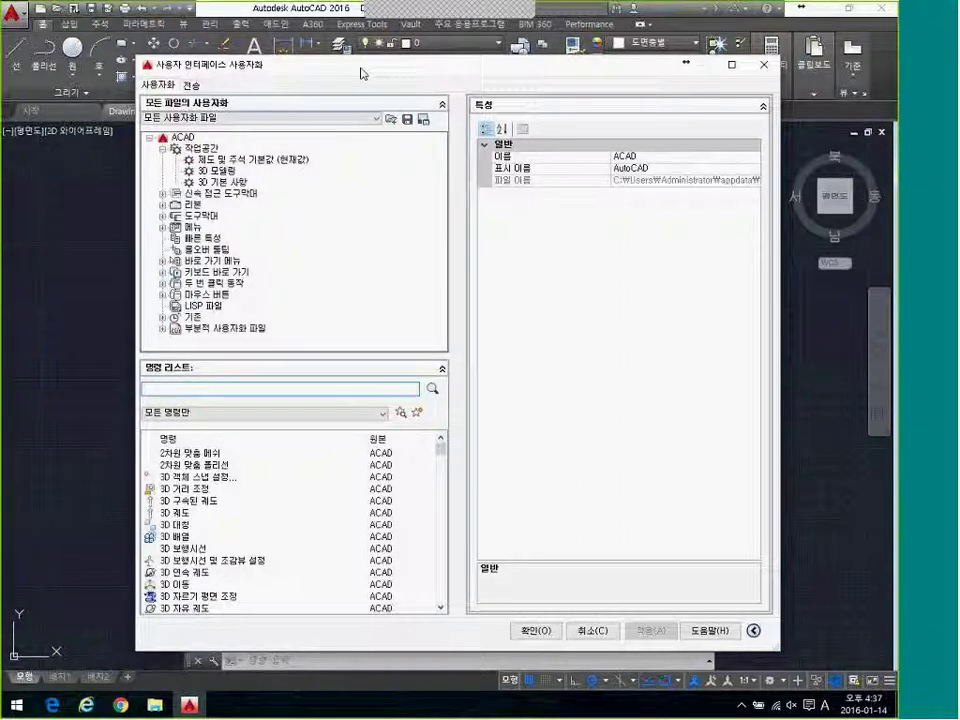
{"action": "left_click", "coordinate": [162, 205]}
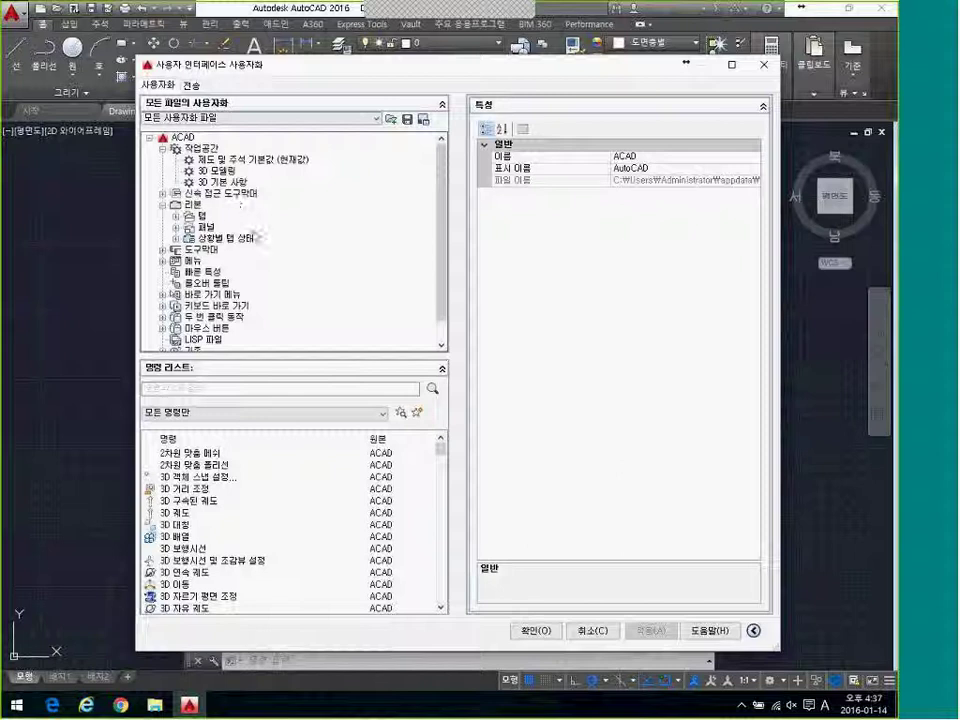
{"action": "left_click", "coordinate": [176, 215]}
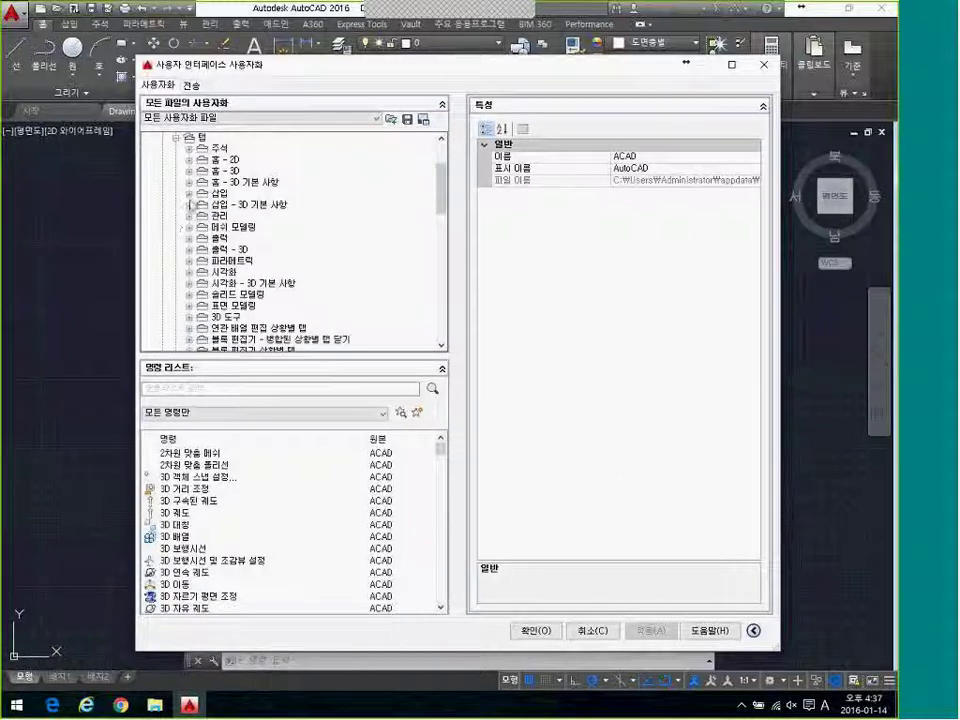
{"action": "scroll", "coordinate": [290, 240], "scroll_direction": "down", "scroll_amount": 3}
{"action": "scroll", "coordinate": [290, 240], "scroll_direction": "down", "scroll_amount": 6}
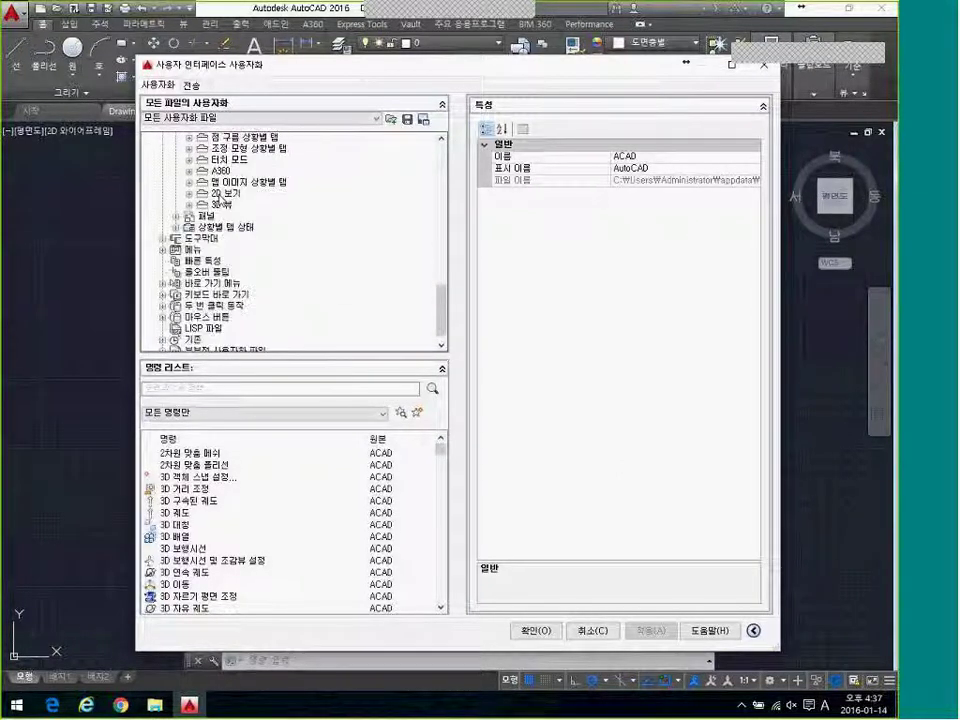
{"action": "scroll", "coordinate": [222, 202], "scroll_direction": "up", "scroll_amount": 10}
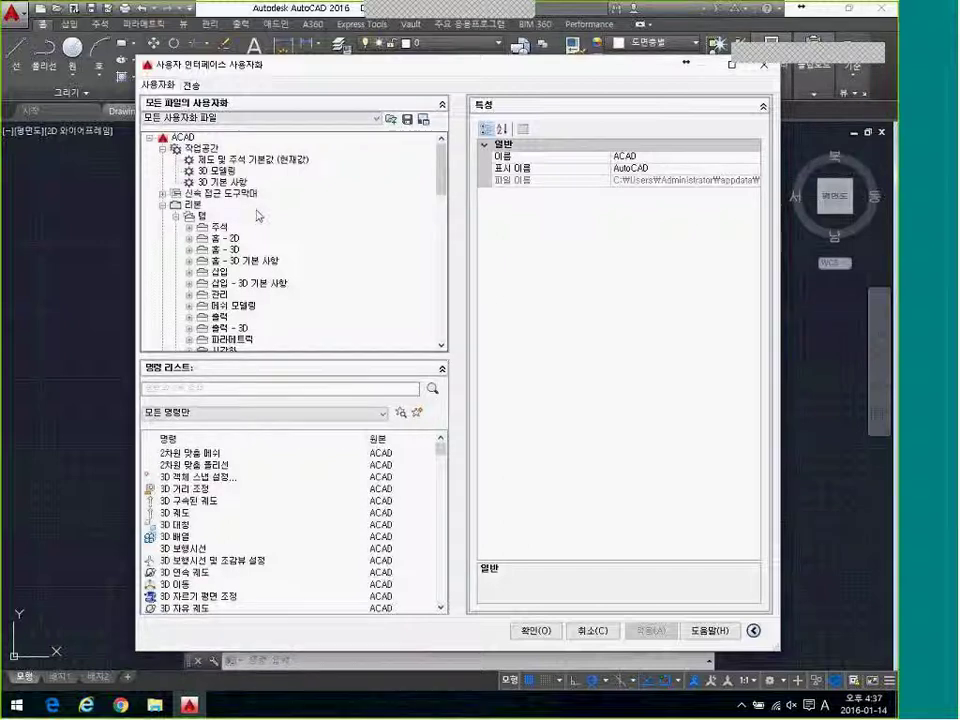
{"action": "left_click", "coordinate": [251, 262]}
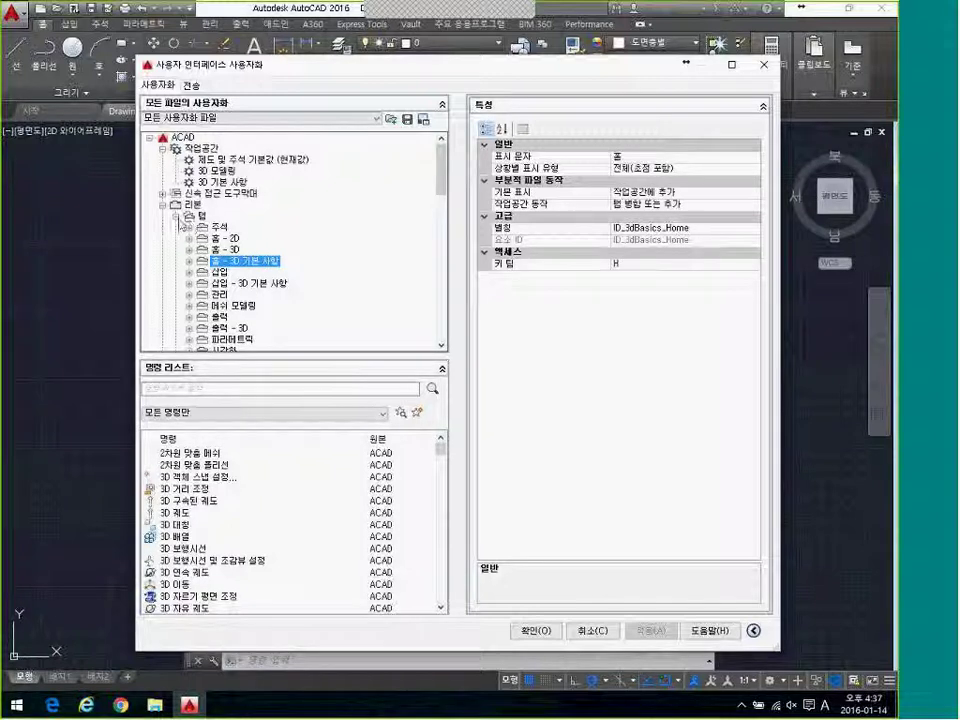
{"action": "left_click", "coordinate": [176, 217]}
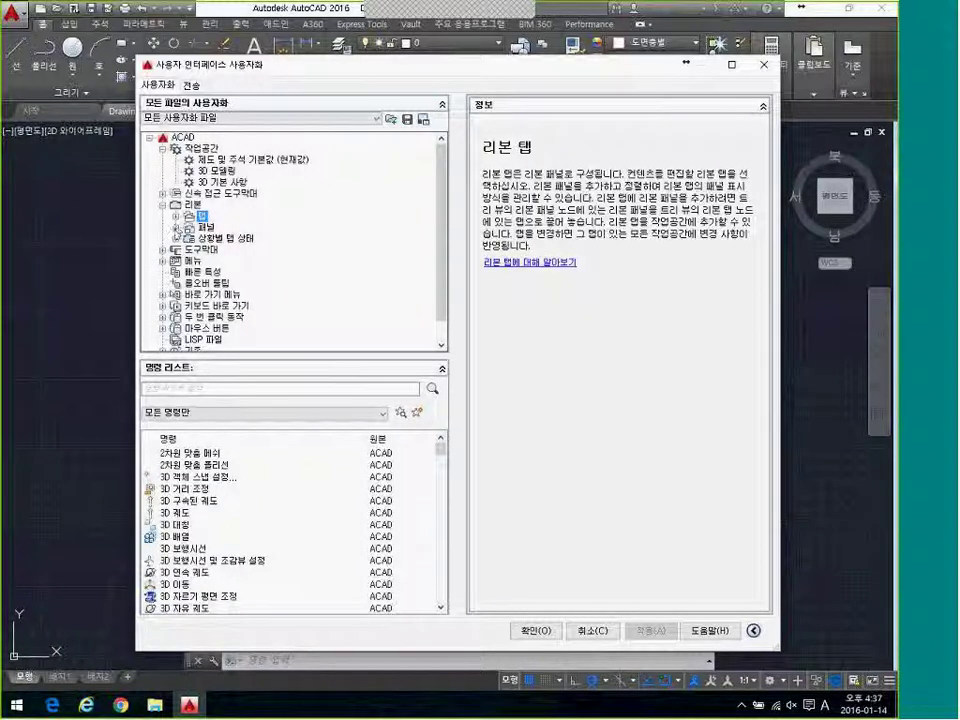
- Examine the existing ribbon panels (패널) and their previews, including DWF 언더레이 - 옵션, 홈 - 그룹 and 홈 2D - 주석
{"action": "left_click", "coordinate": [176, 228]}
{"action": "left_click", "coordinate": [233, 172]}
{"action": "left_click", "coordinate": [240, 228]}
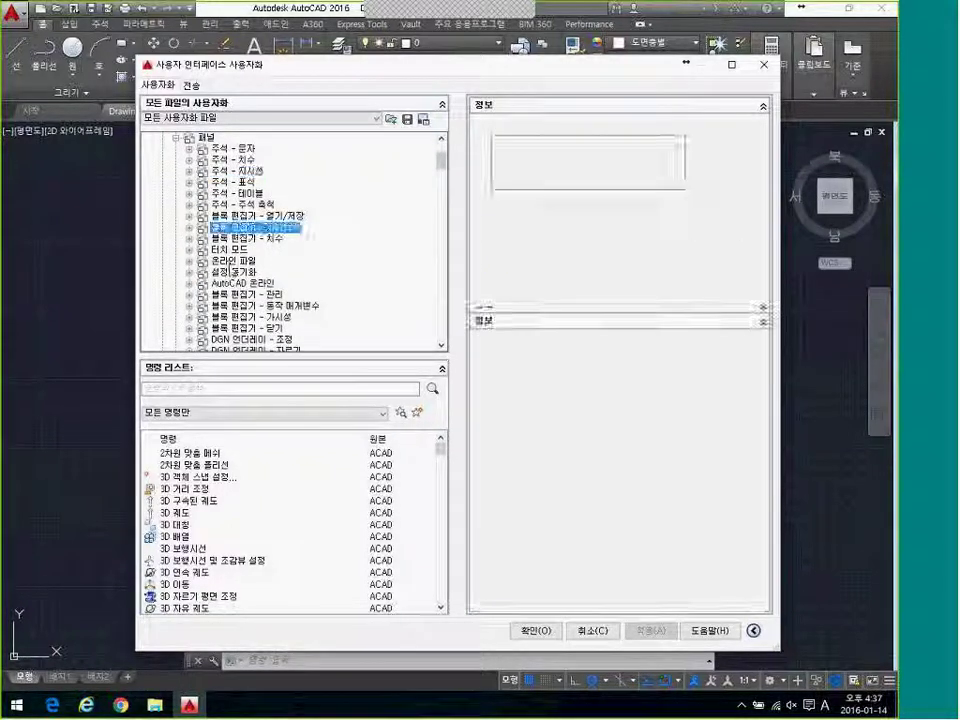
{"action": "left_click", "coordinate": [233, 284]}
{"action": "left_click", "coordinate": [243, 328]}
{"action": "scroll", "coordinate": [241, 259], "scroll_direction": "down", "scroll_amount": 4}
{"action": "left_click", "coordinate": [240, 267]}
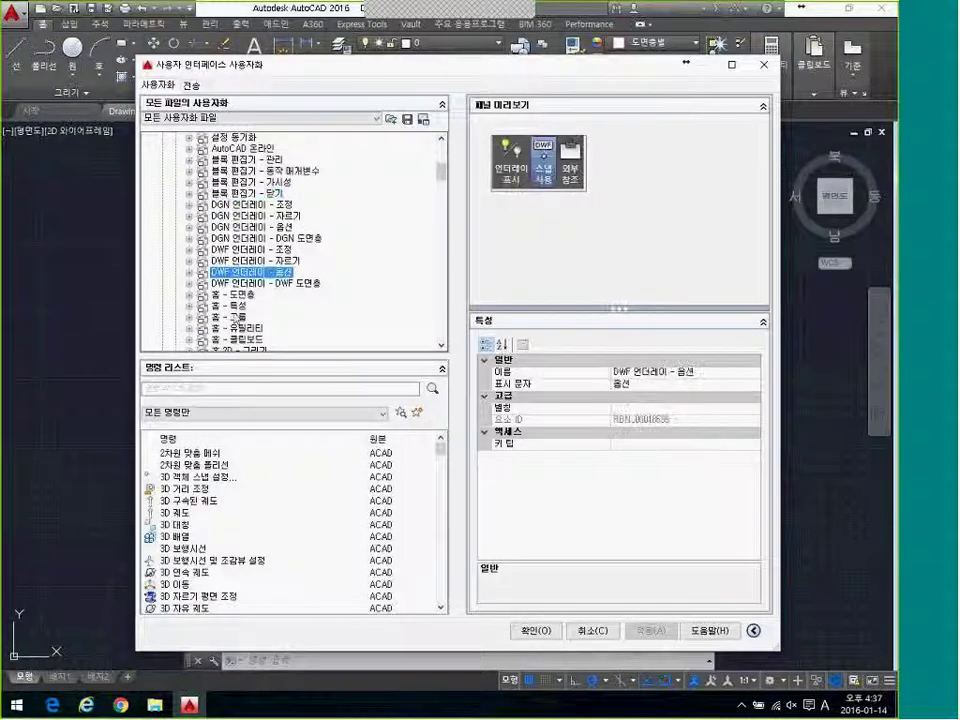
{"action": "left_click", "coordinate": [236, 314]}
{"action": "scroll", "coordinate": [247, 283], "scroll_direction": "down", "scroll_amount": 2}
{"action": "left_click", "coordinate": [233, 227]}
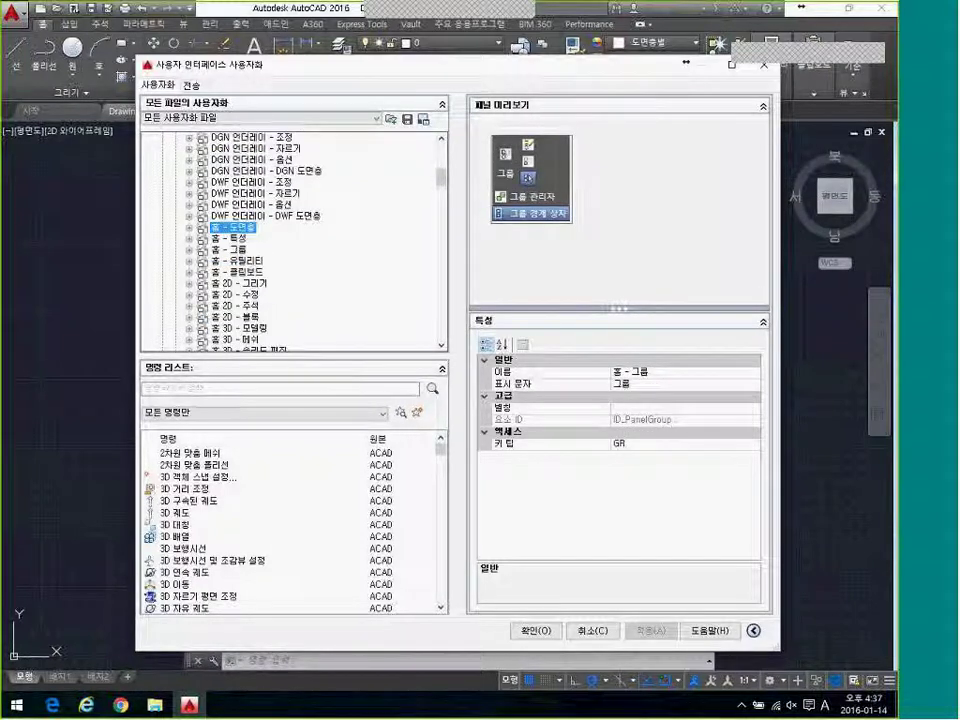
{"action": "left_click", "coordinate": [240, 272]}
{"action": "left_click", "coordinate": [241, 306]}
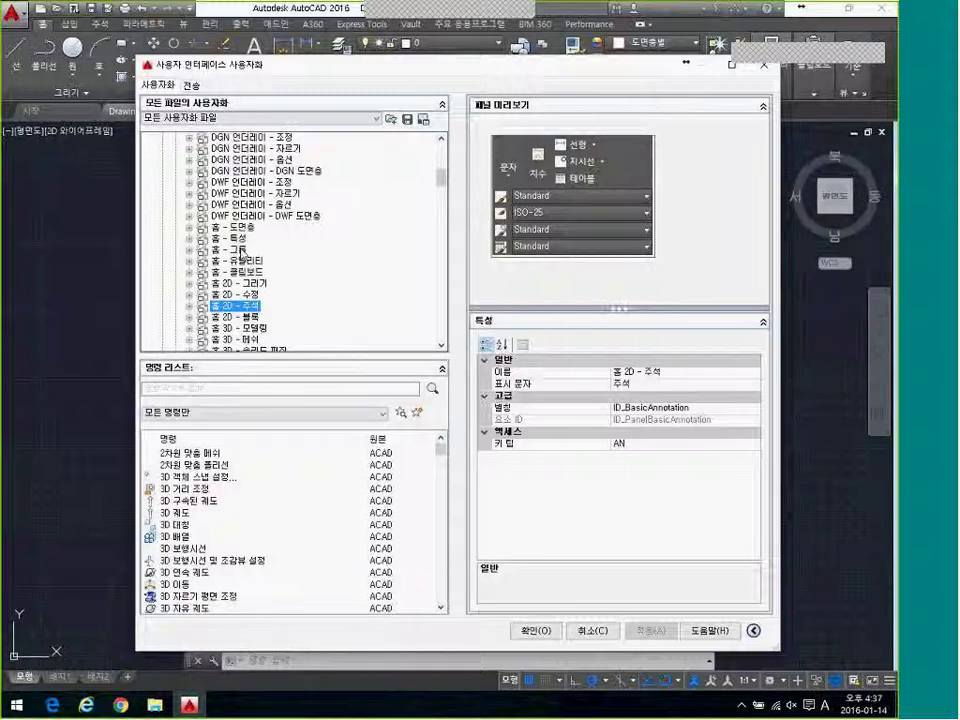
{"action": "scroll", "coordinate": [241, 253], "scroll_direction": "down", "scroll_amount": 2}
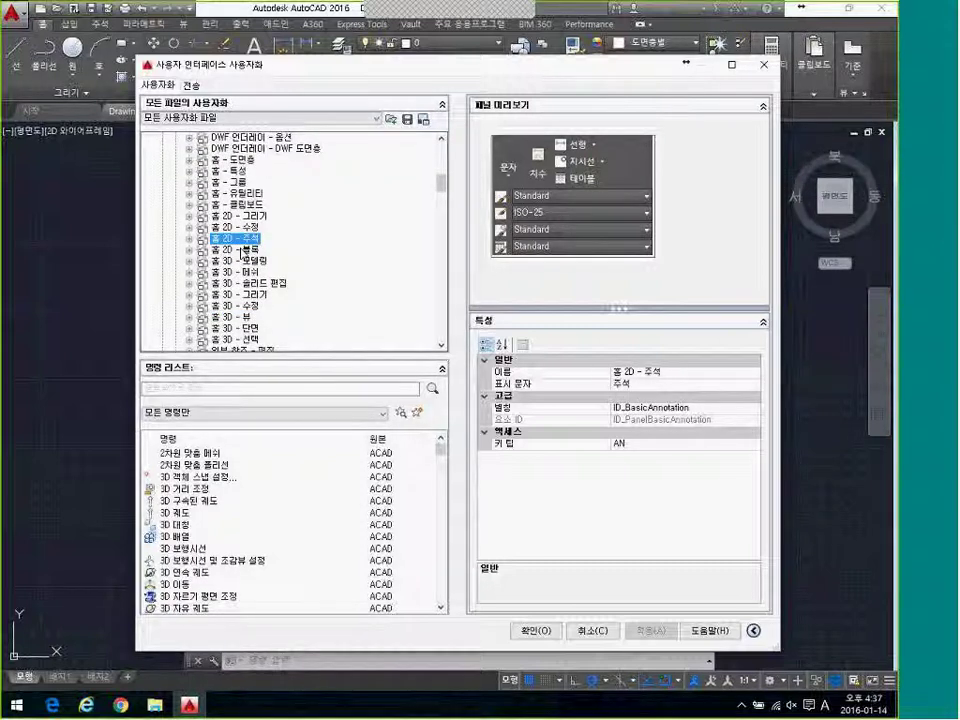
{"action": "scroll", "coordinate": [240, 256], "scroll_direction": "up", "scroll_amount": 10}
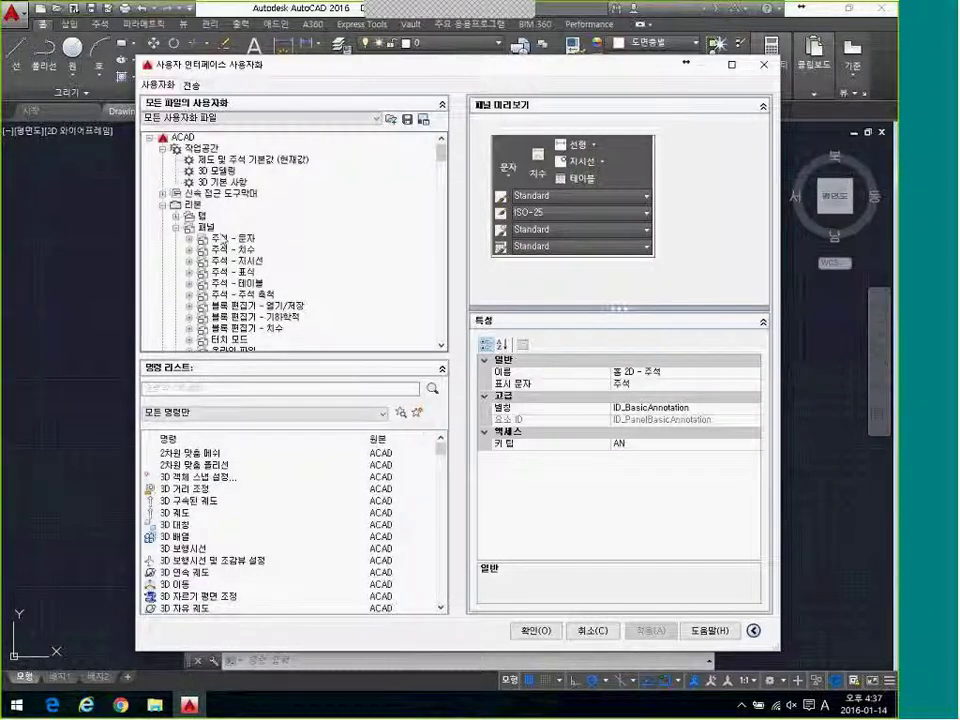
- Create a new ribbon panel under the 패널 node of the customization tree
{"action": "left_click", "coordinate": [206, 227]}
{"action": "right_click", "coordinate": [210, 228]}
{"action": "key", "text": "Escape"}
{"action": "right_click", "coordinate": [206, 230]}
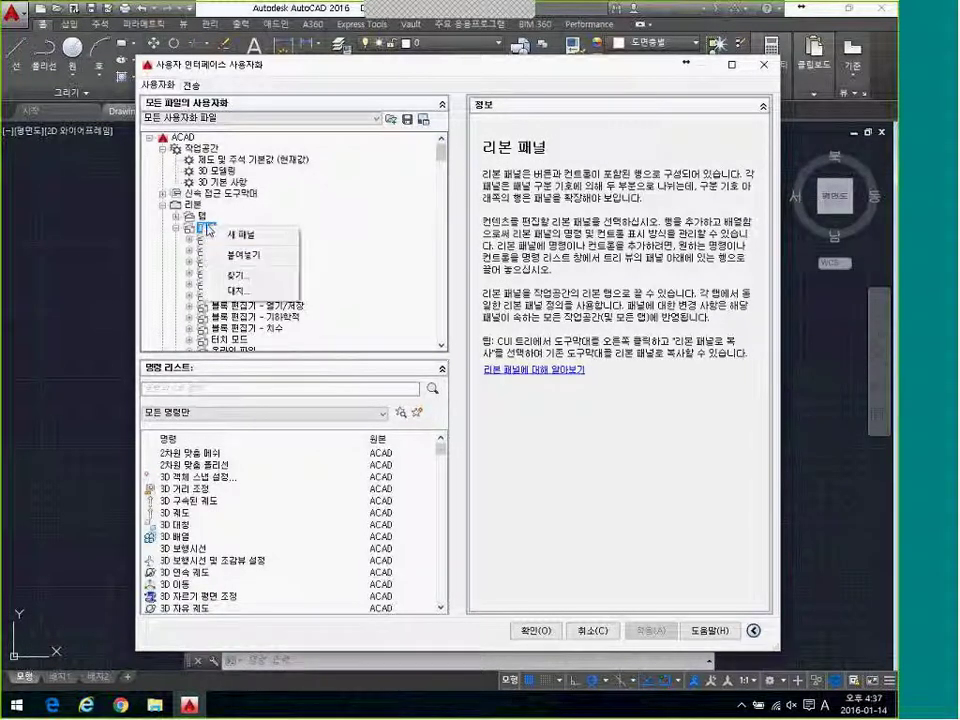
{"action": "left_click", "coordinate": [256, 235]}
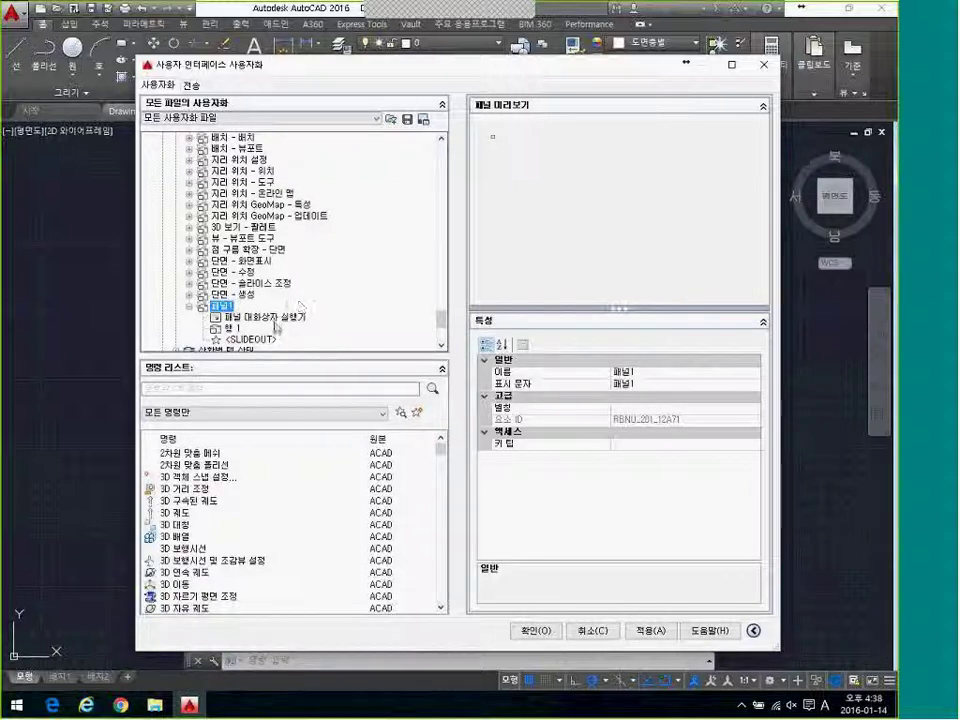
- Rename the newly created ribbon panel as 객체 색상 바꾸기
{"action": "left_click", "coordinate": [225, 238]}
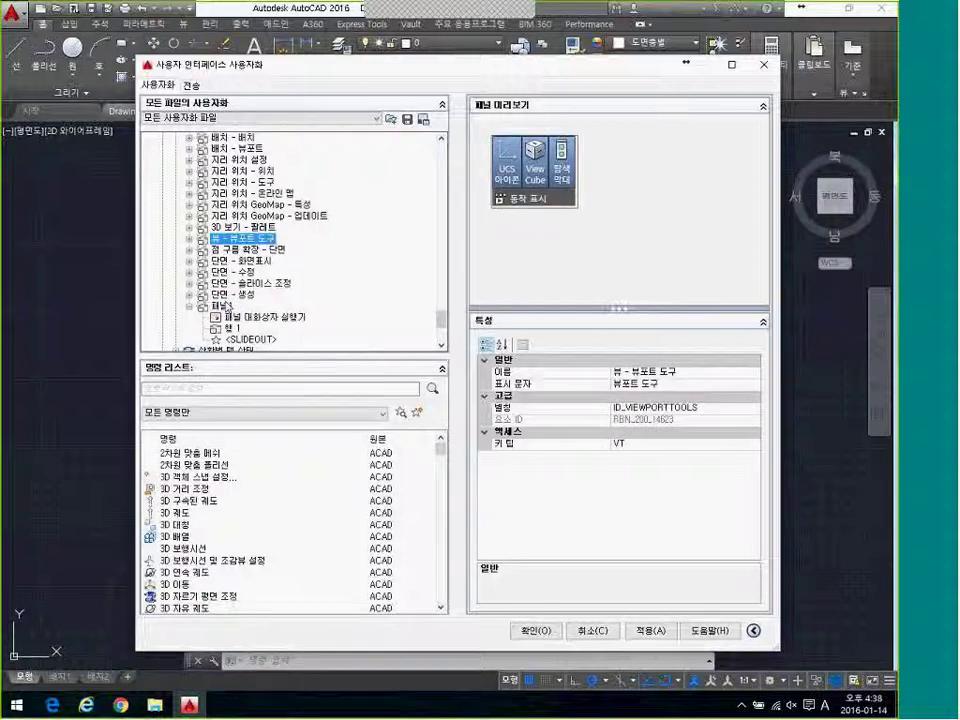
{"action": "left_click", "coordinate": [220, 305]}
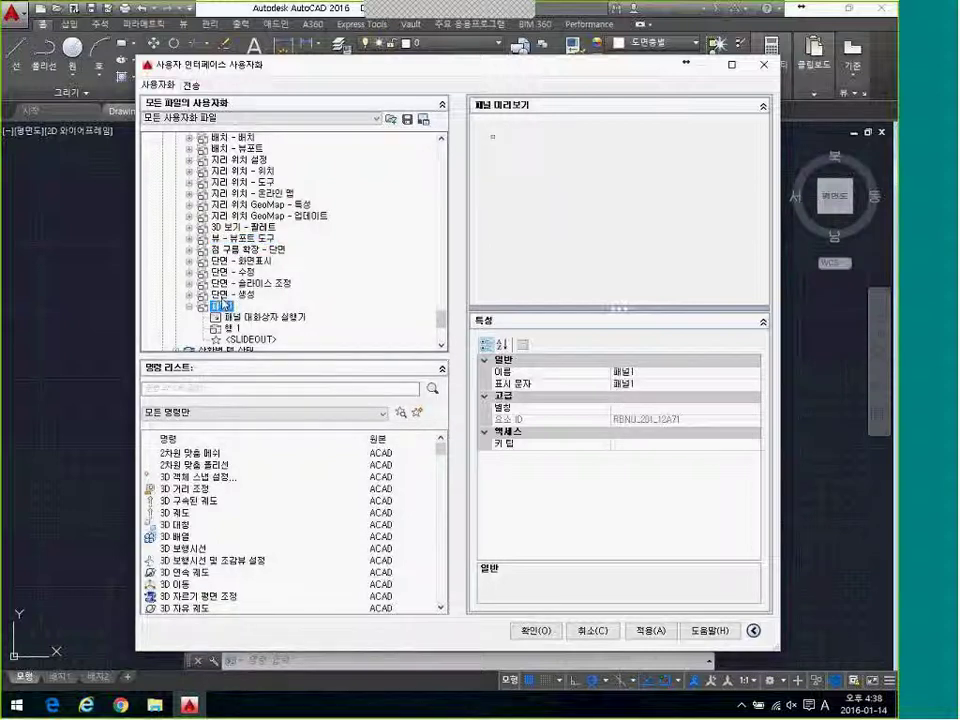
{"action": "scroll", "coordinate": [226, 290], "scroll_direction": "down", "scroll_amount": 1}
{"action": "right_click", "coordinate": [231, 276]}
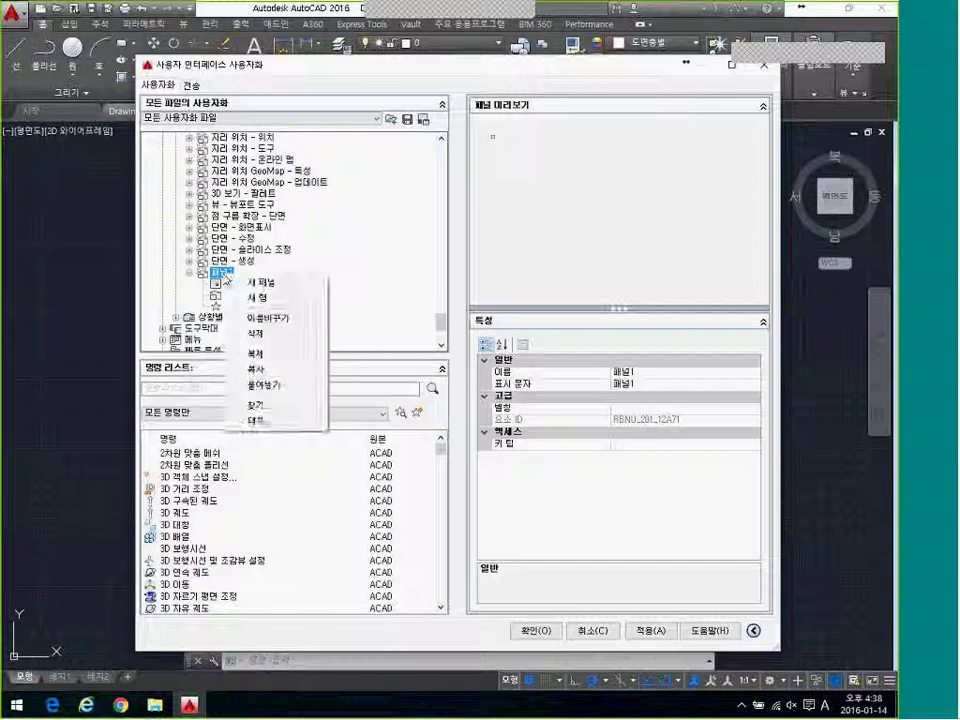
{"action": "left_click", "coordinate": [268, 318]}
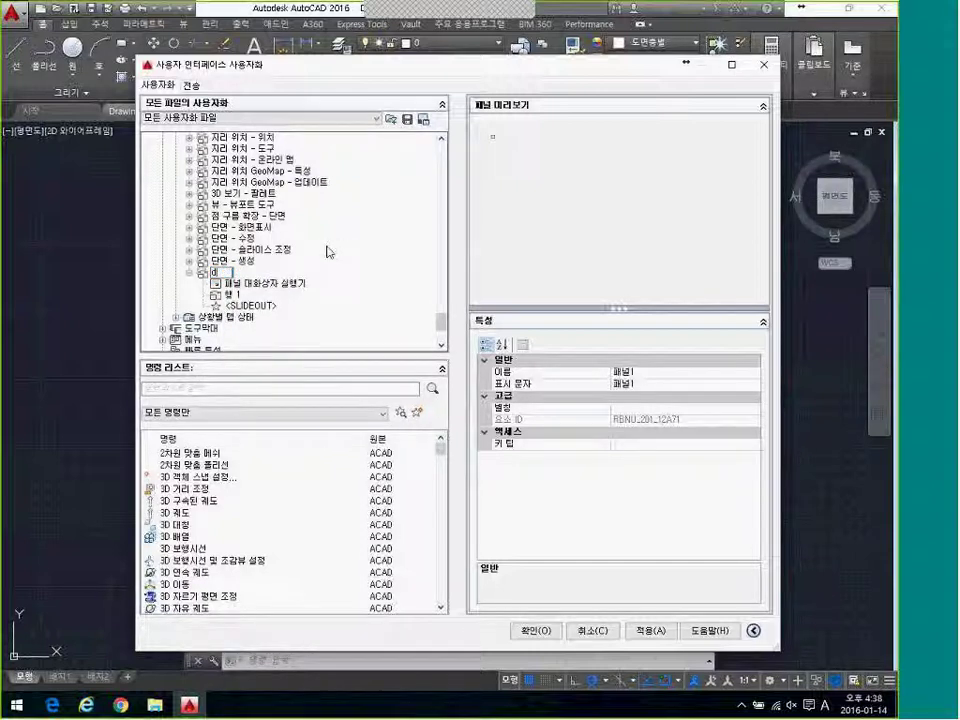
{"action": "key", "text": "Hangul"}
{"action": "type", "text": "ㄱㅐㄱ체 서"}
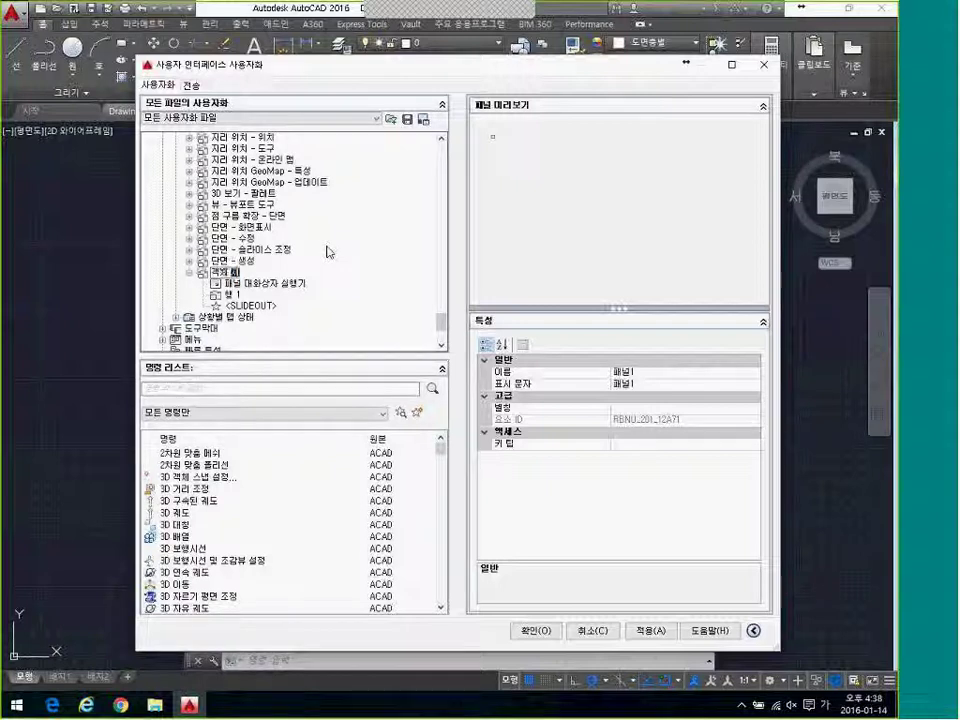
{"action": "type", "text": "ㄱ상 바꾸기"}
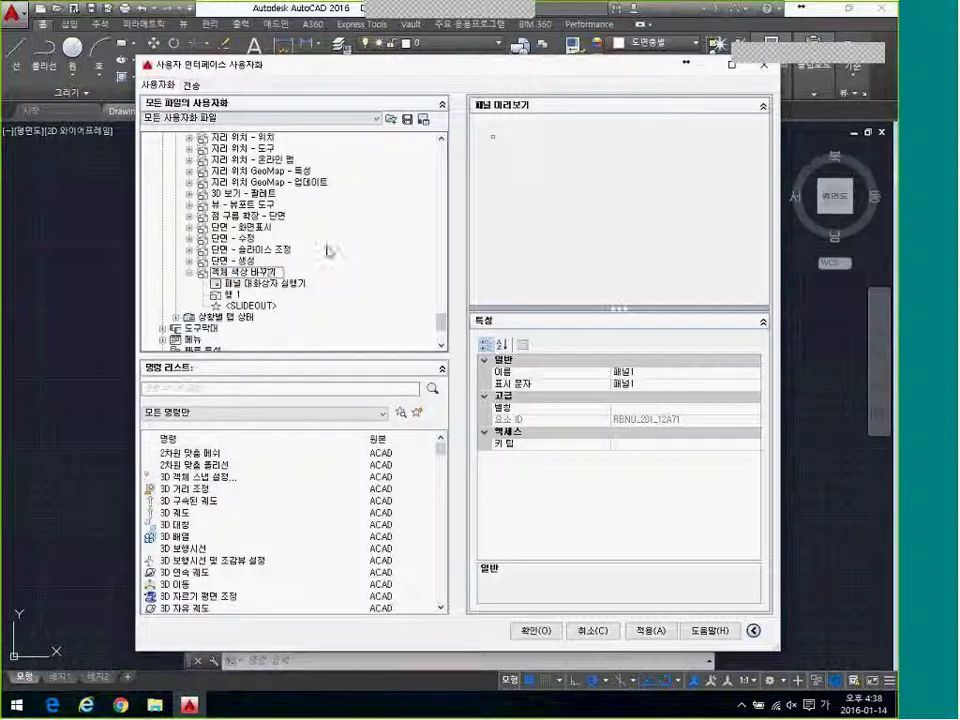
{"action": "key", "text": "Return"}
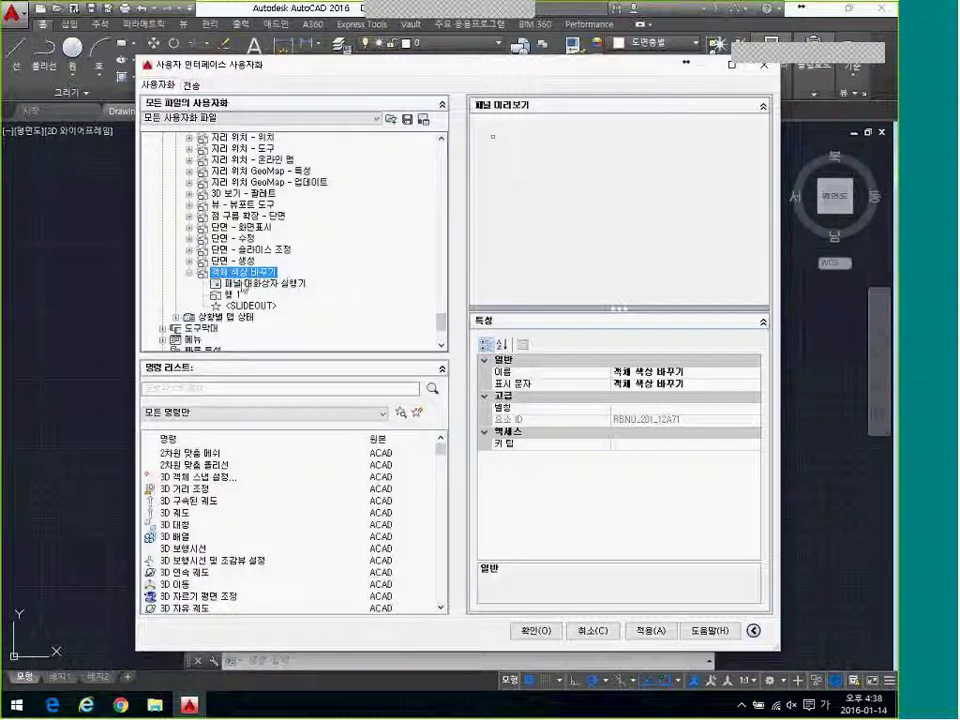
- Browse the full command list for commands to place in 행 1 of the 객체 색상 바꾸기 panel
{"action": "left_click", "coordinate": [236, 294]}
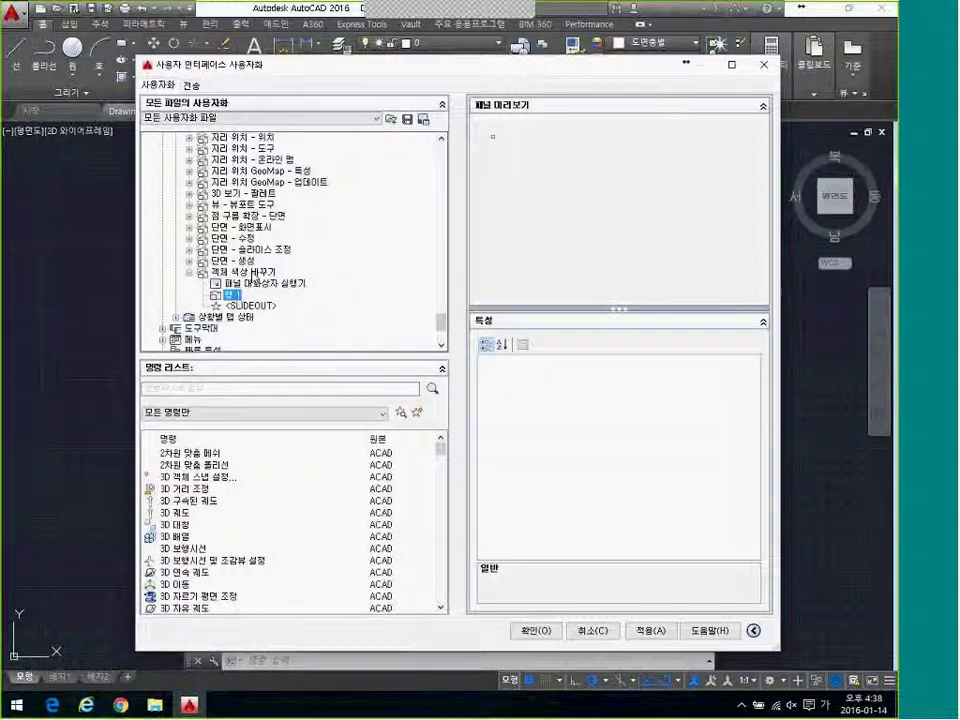
{"action": "left_click", "coordinate": [252, 273]}
{"action": "left_click", "coordinate": [236, 295]}
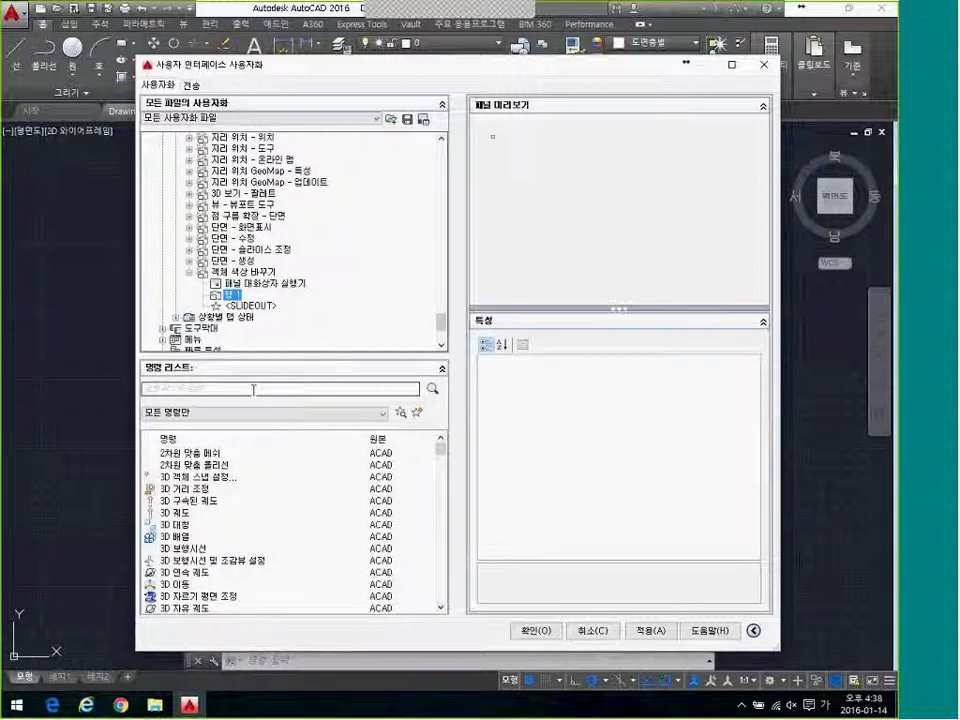
{"action": "left_click", "coordinate": [165, 512]}
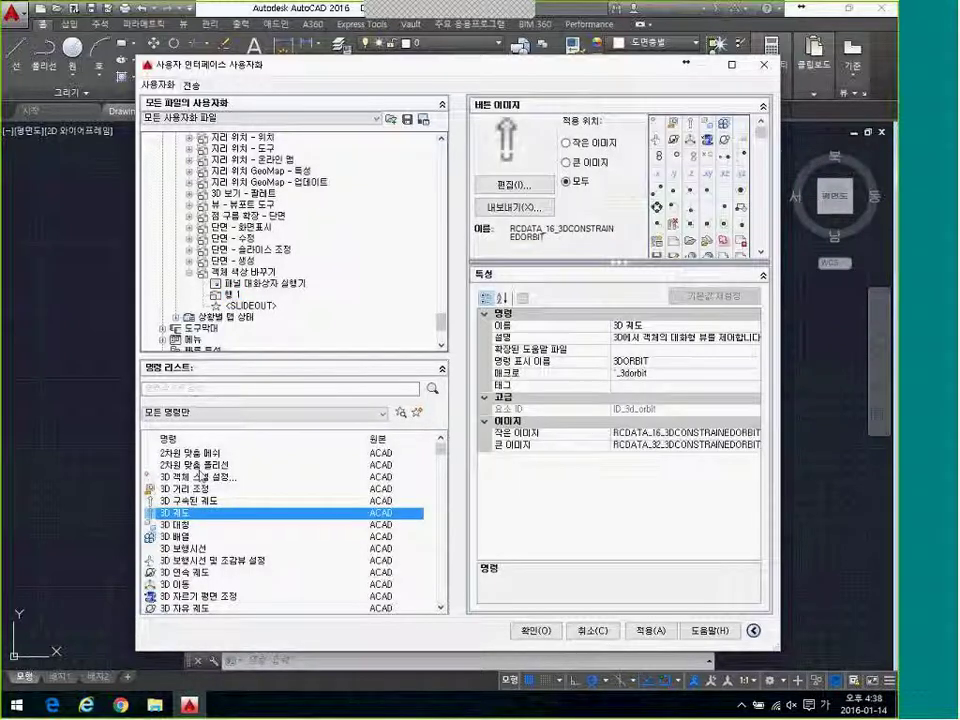
{"action": "scroll", "coordinate": [212, 506], "scroll_direction": "down", "scroll_amount": 20}
{"action": "scroll", "coordinate": [212, 503], "scroll_direction": "down", "scroll_amount": 15}
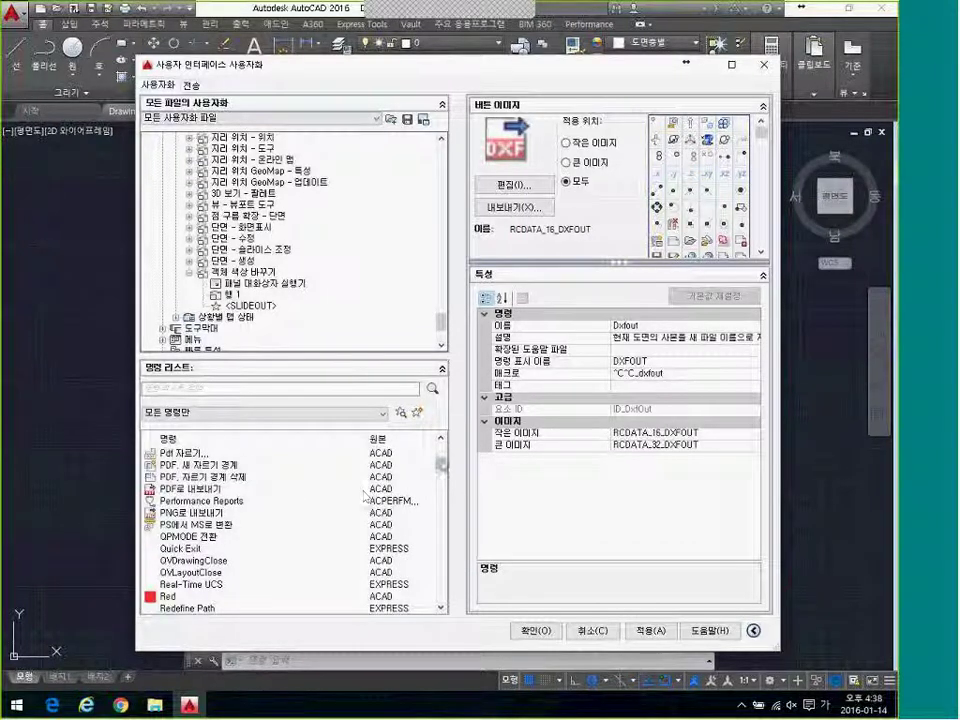
{"action": "left_click_drag", "start_coordinate": [441, 464], "coordinate": [441, 494]}
- Try to move the 동적 구속조건 표시 command from the command list towards the 객체 색상 바꾸기 panel
{"action": "left_click", "coordinate": [197, 526]}
{"action": "left_click_drag", "start_coordinate": [198, 531], "coordinate": [287, 527]}
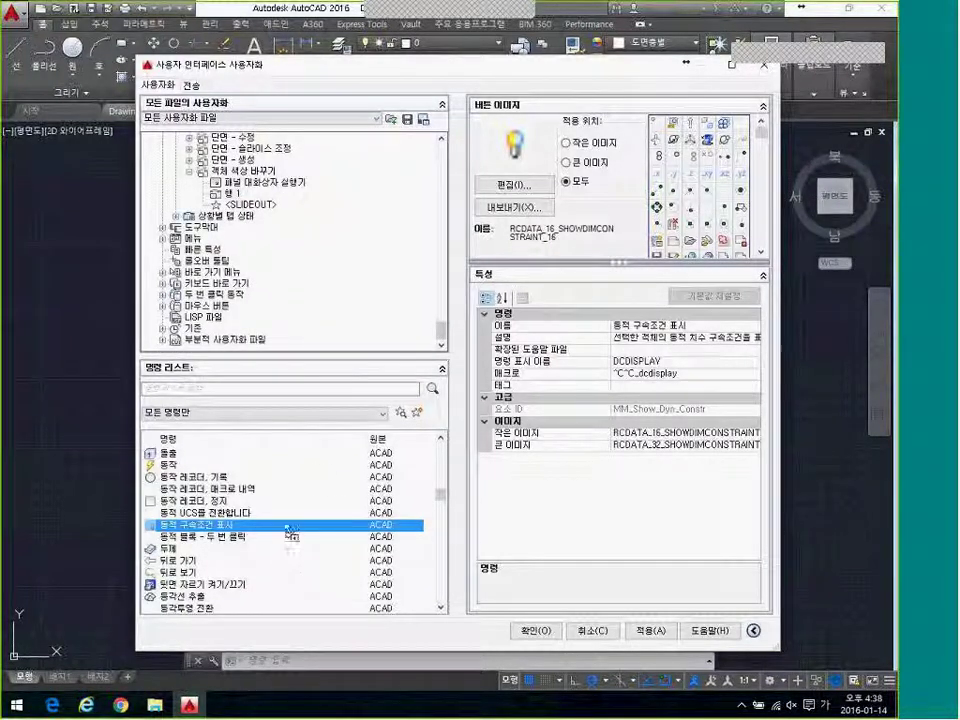
{"action": "scroll", "coordinate": [441, 322], "scroll_direction": "up", "scroll_amount": 3}
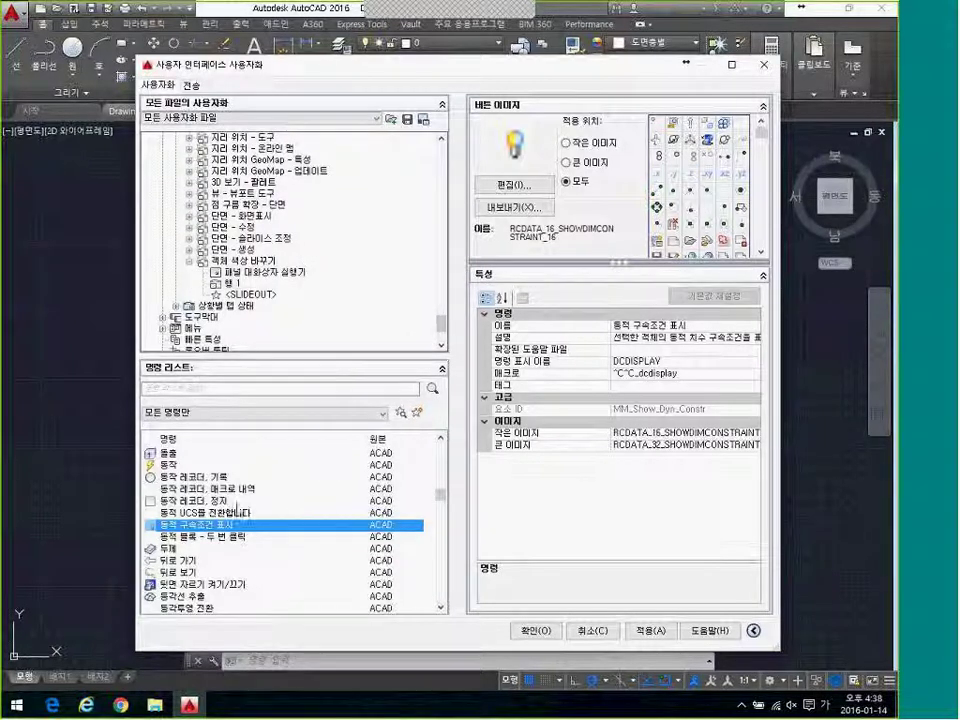
{"action": "left_click", "coordinate": [165, 464]}
{"action": "right_click", "coordinate": [172, 455]}
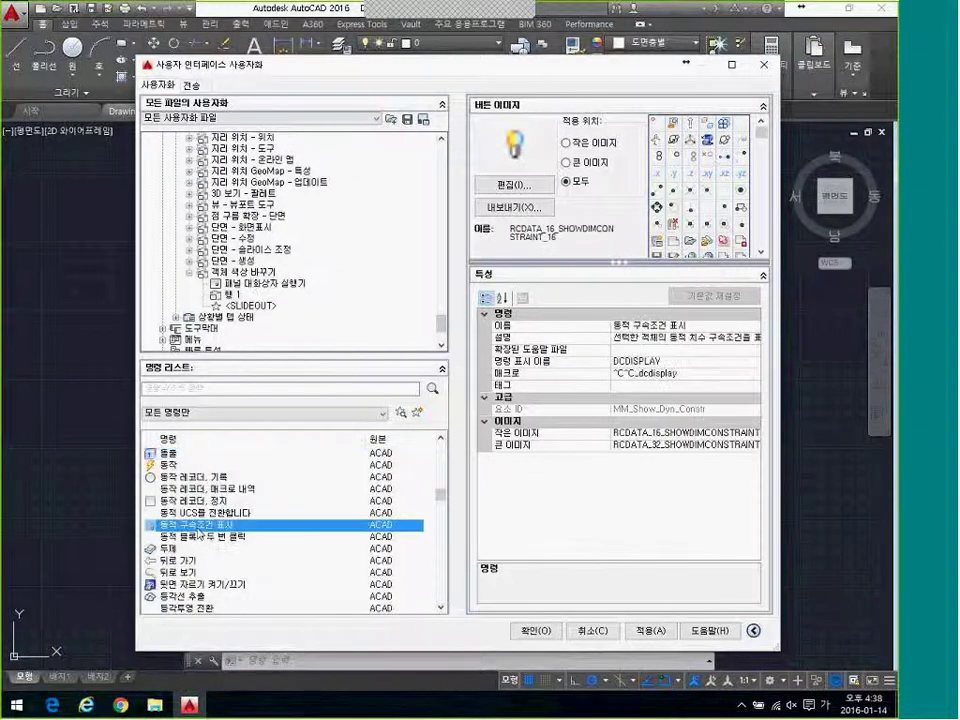
{"action": "right_click", "coordinate": [231, 284]}
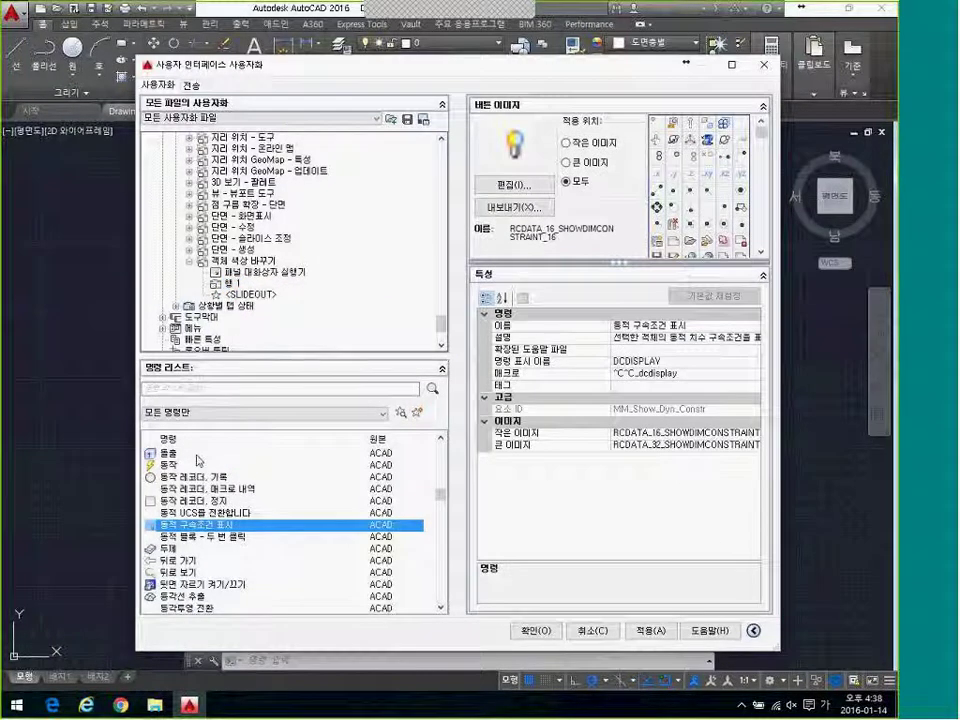
{"action": "left_click", "coordinate": [198, 455]}
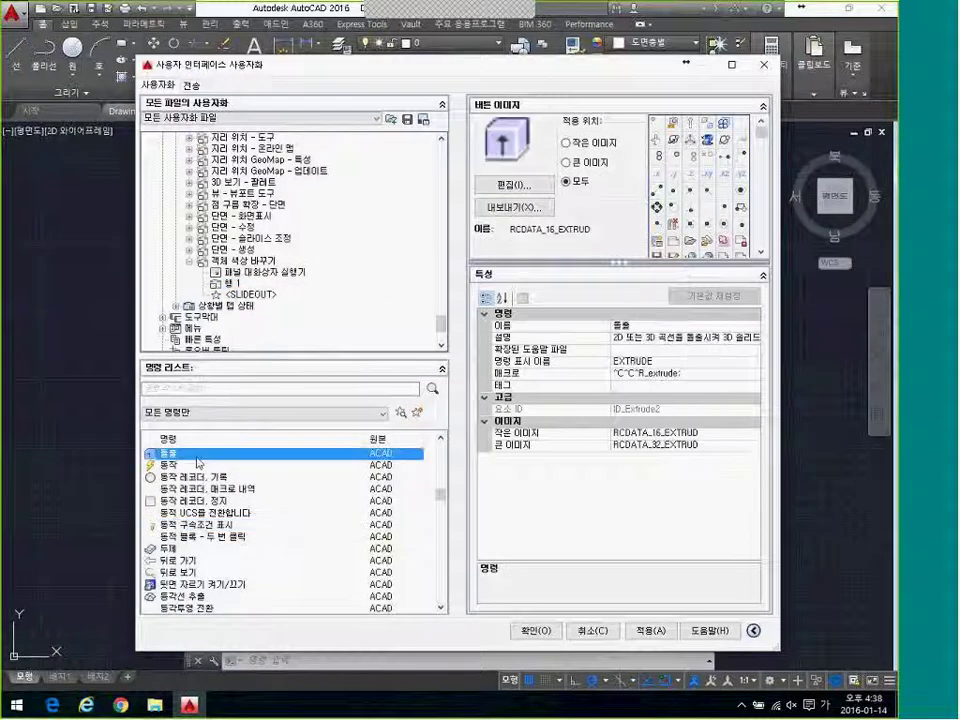
- Filter the command list to 사용자 명령 and copy the Blue, Green and Red commands together
{"action": "left_click", "coordinate": [325, 414]}
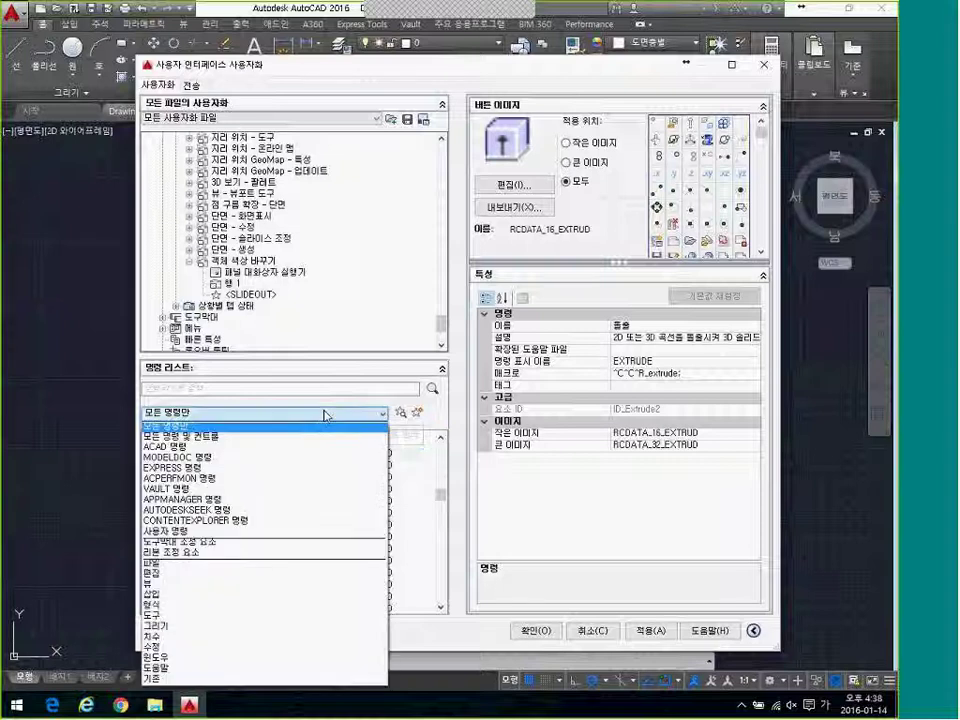
{"action": "left_click", "coordinate": [219, 531]}
{"action": "left_click", "coordinate": [168, 465]}
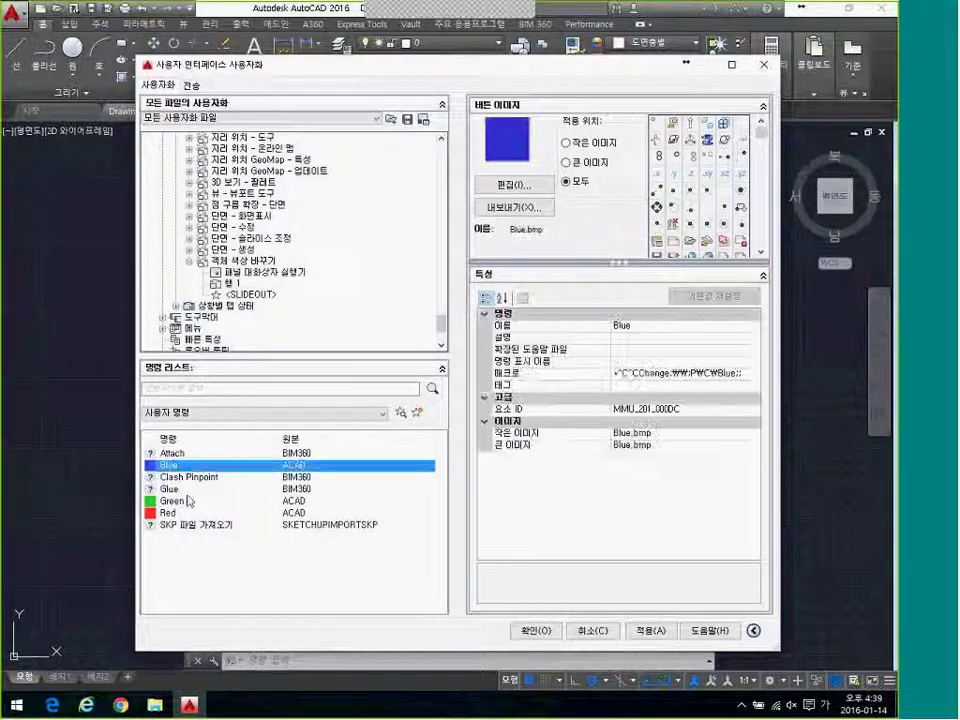
{"action": "left_click", "coordinate": [172, 500], "text": "ctrl"}
{"action": "left_click", "coordinate": [172, 512], "text": "ctrl"}
{"action": "right_click", "coordinate": [207, 466]}
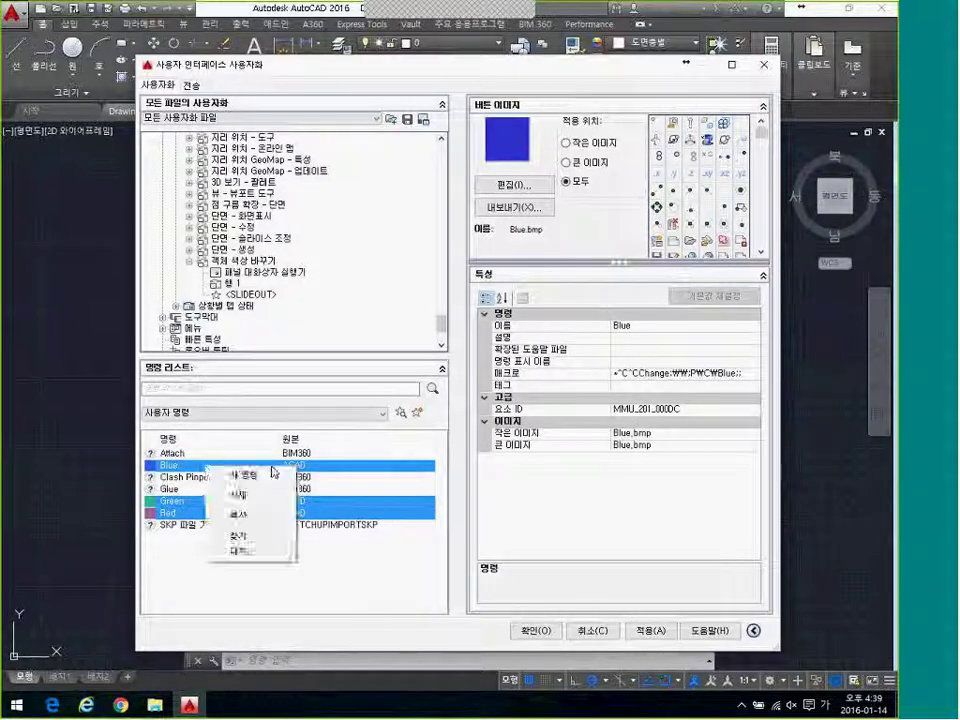
{"action": "left_click", "coordinate": [246, 515]}
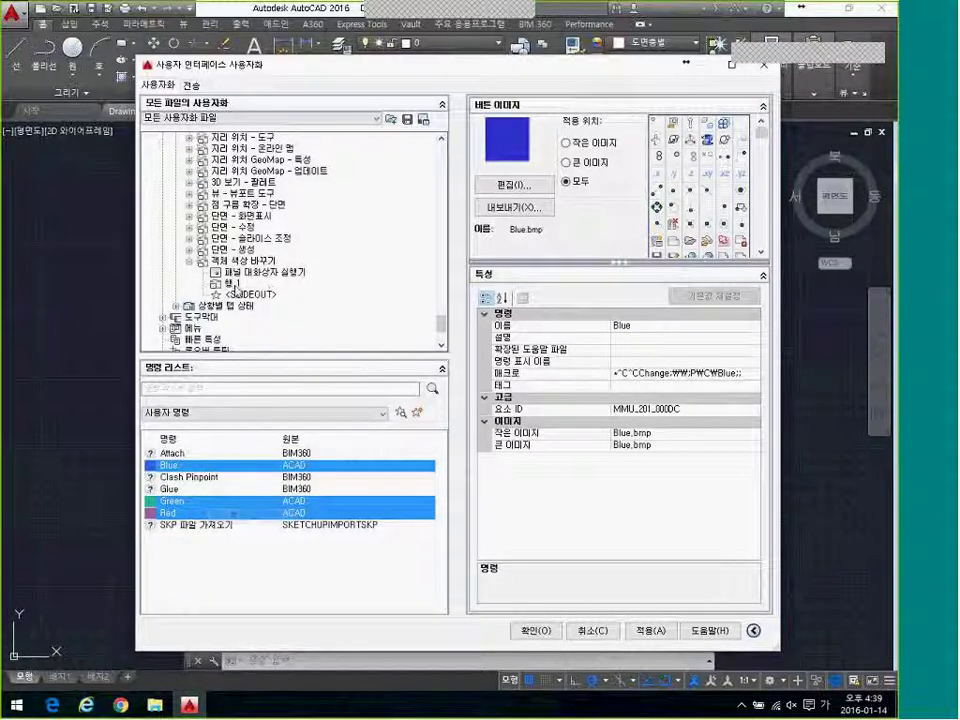
- Paste the copied Blue, Green and Red commands into 행 1 of the 객체 색상 바꾸기 panel
{"action": "right_click", "coordinate": [233, 284]}
{"action": "left_click", "coordinate": [292, 455]}
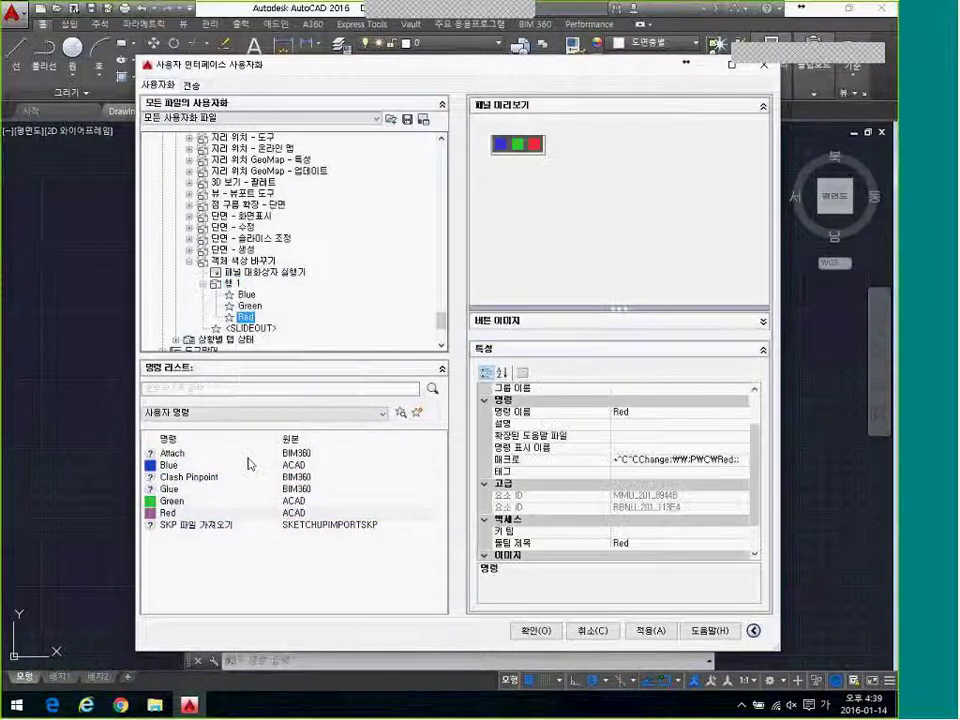
{"action": "left_click", "coordinate": [245, 294]}
{"action": "left_click", "coordinate": [249, 306]}
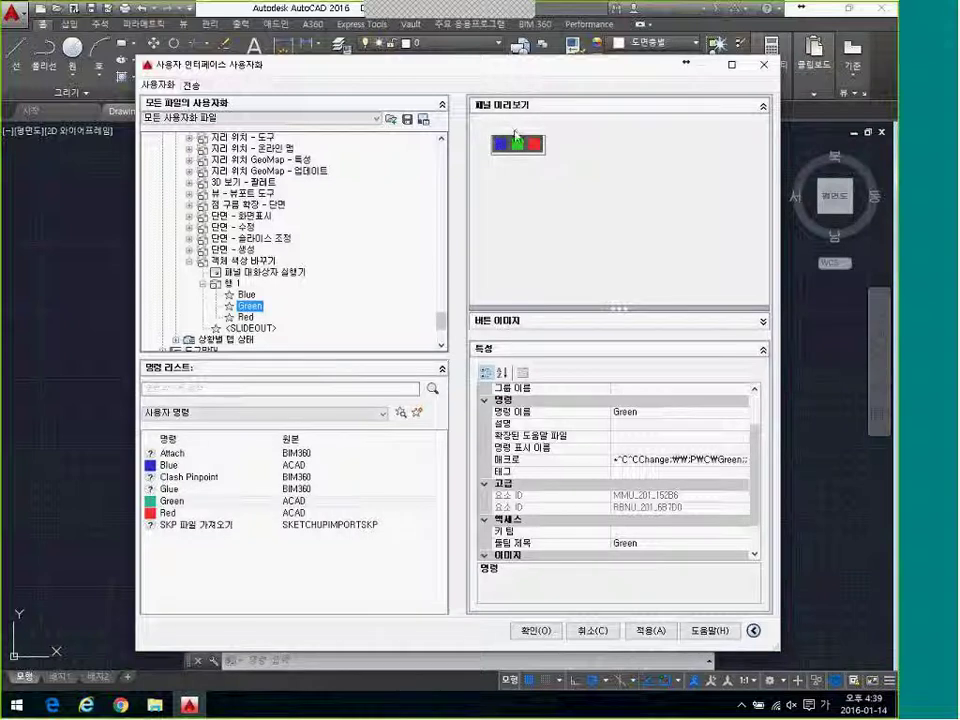
- Reorder the commands in 행 1 of the 객체 색상 바꾸기 panel to Red, Green, Blue
{"action": "left_click", "coordinate": [245, 294]}
{"action": "mouse_move", "coordinate": [252, 316]}
{"action": "left_mouse_down"}
{"action": "mouse_move", "coordinate": [251, 294]}
{"action": "mouse_move", "coordinate": [252, 307]}
{"action": "mouse_move", "coordinate": [265, 305]}
{"action": "left_mouse_up"}
{"action": "left_click", "coordinate": [249, 317]}
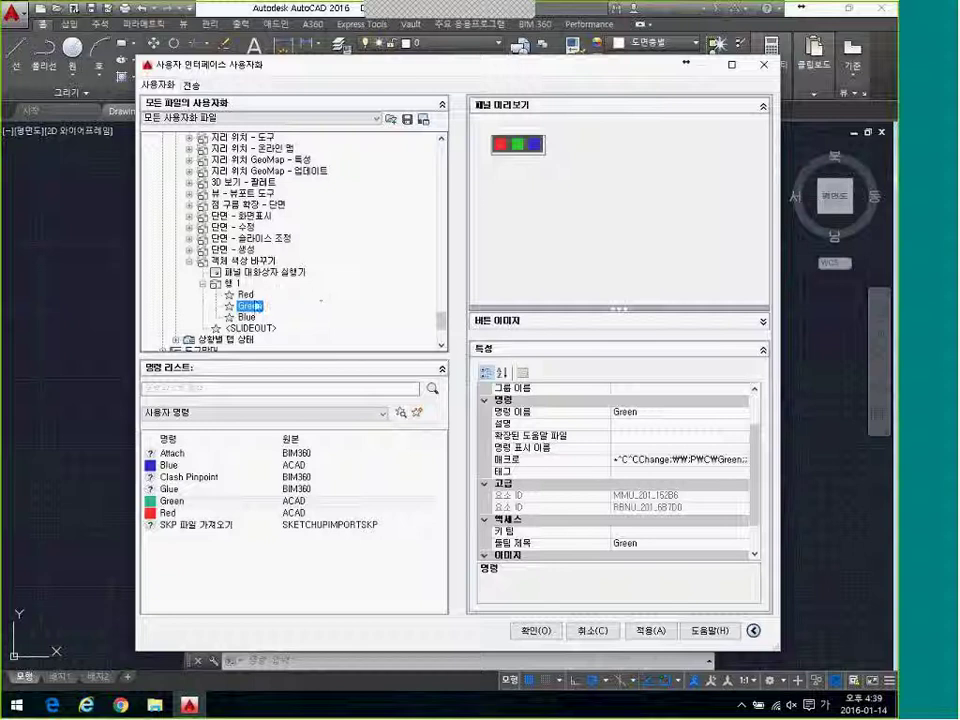
- Set the button style of the Red command in 행 1 to 문자 있는 큰 이미지(수직)
{"action": "left_click", "coordinate": [248, 295]}
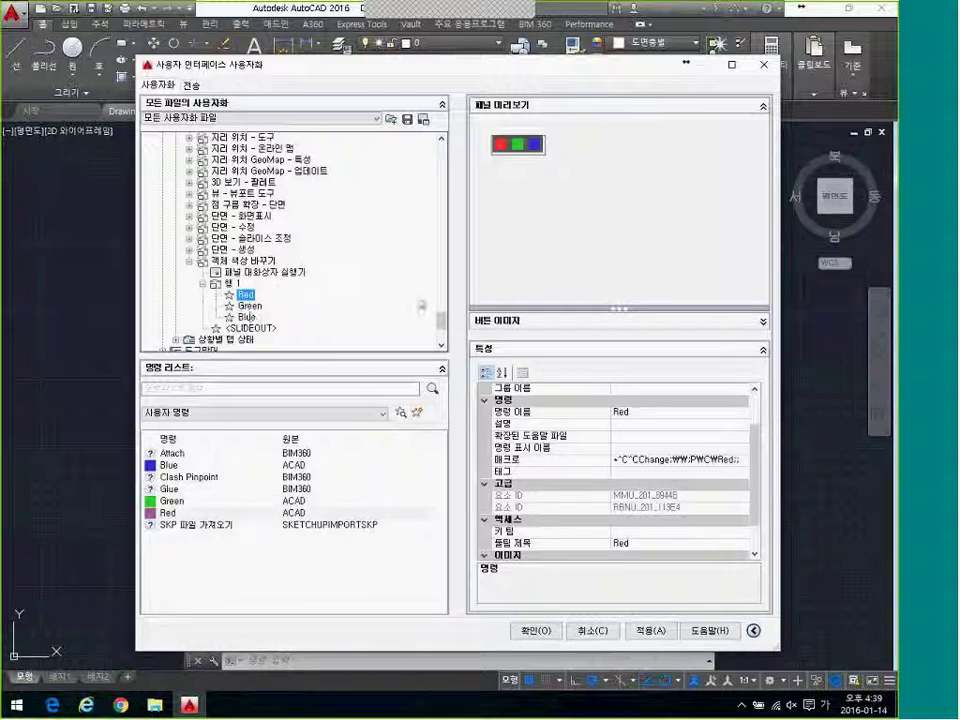
{"action": "scroll", "coordinate": [745, 413], "scroll_direction": "up", "scroll_amount": 2}
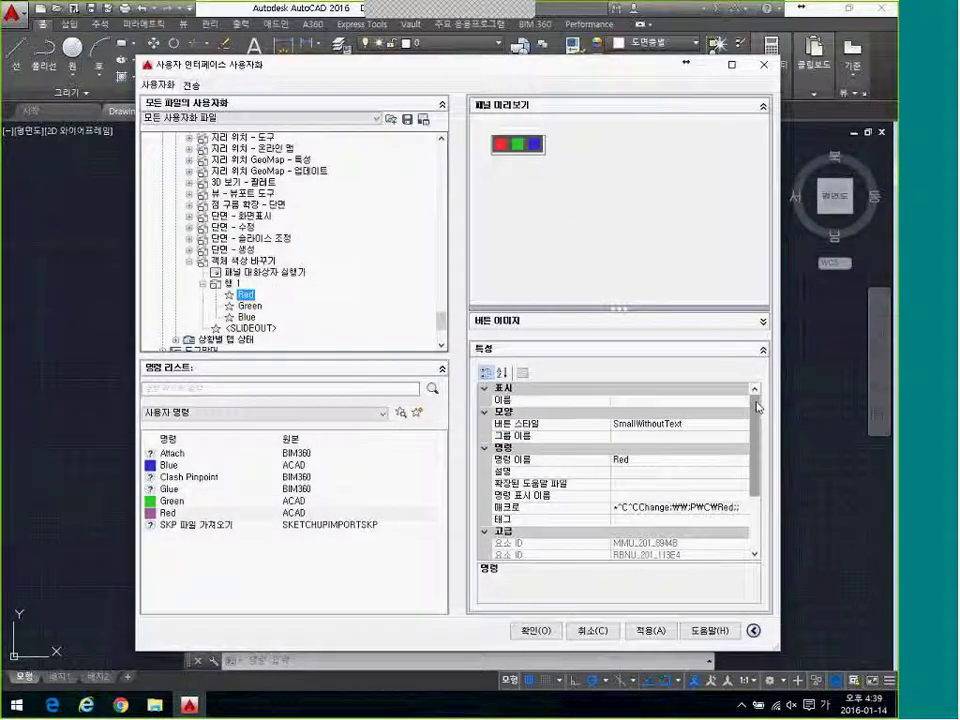
{"action": "left_click", "coordinate": [679, 424]}
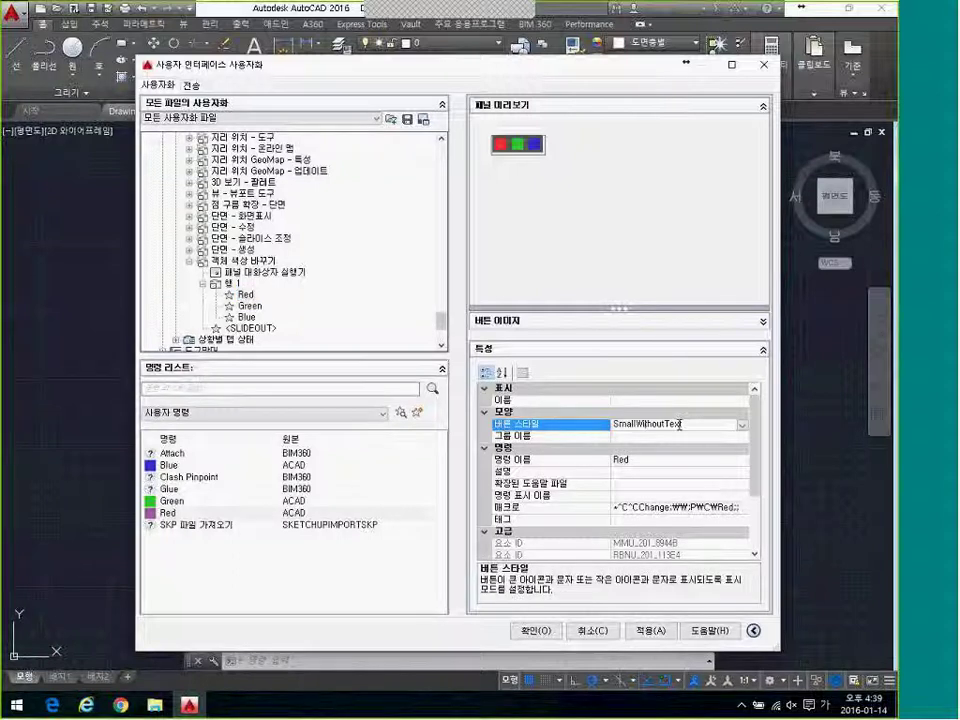
{"action": "left_click", "coordinate": [743, 425]}
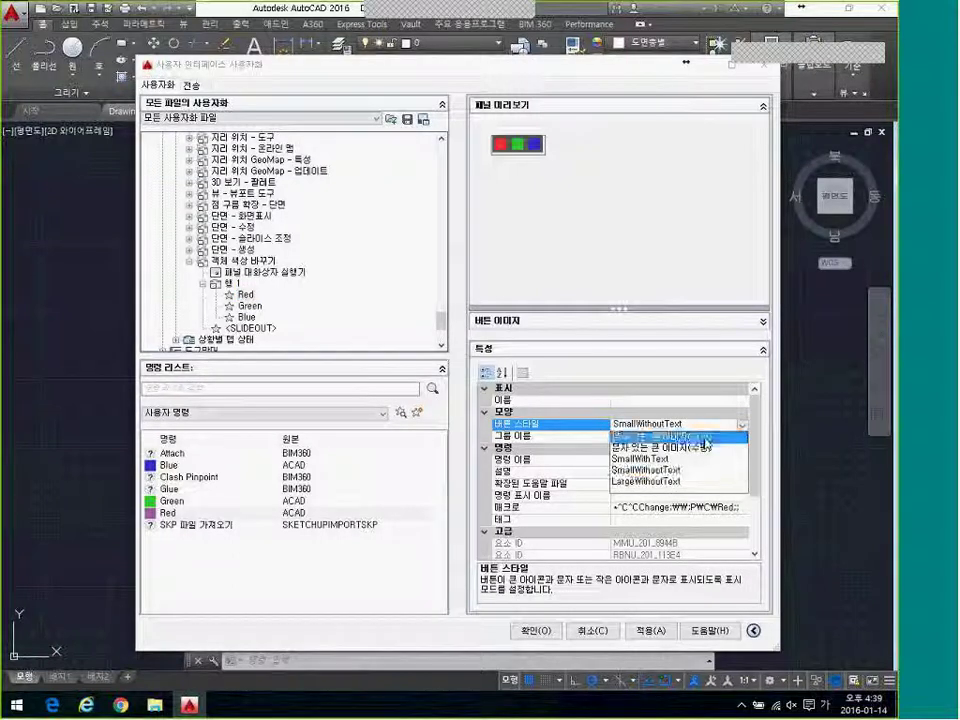
{"action": "left_click", "coordinate": [655, 401]}
- Set the button style of the Green command in 행 1 to 문자 있는 큰 이미지(수직)
{"action": "left_click", "coordinate": [249, 305]}
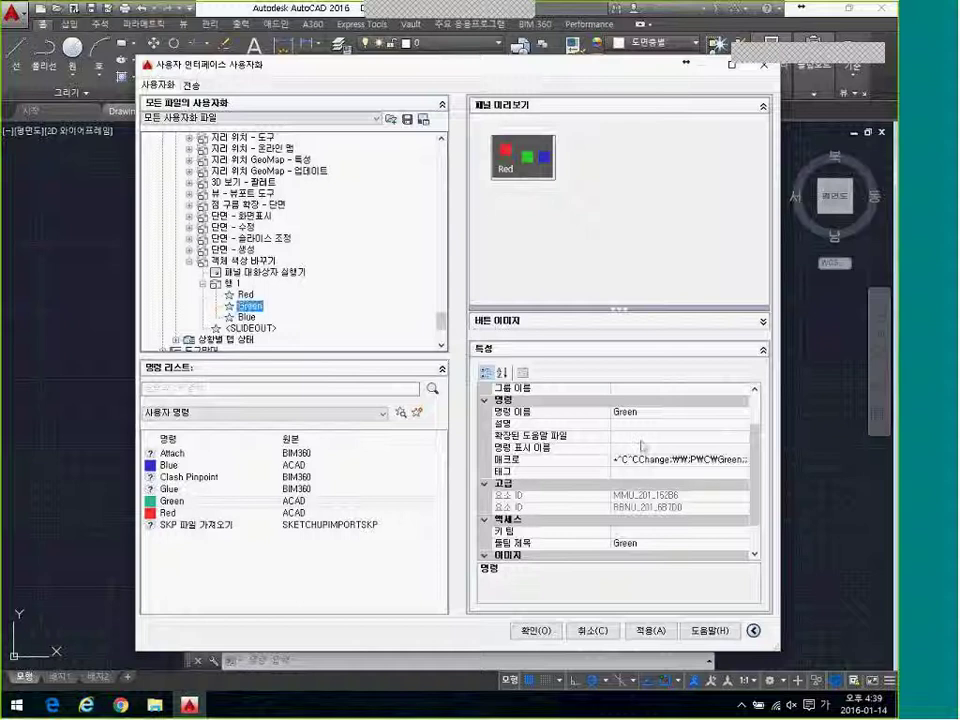
{"action": "scroll", "coordinate": [757, 412], "scroll_direction": "up", "scroll_amount": 2}
{"action": "left_click", "coordinate": [560, 424]}
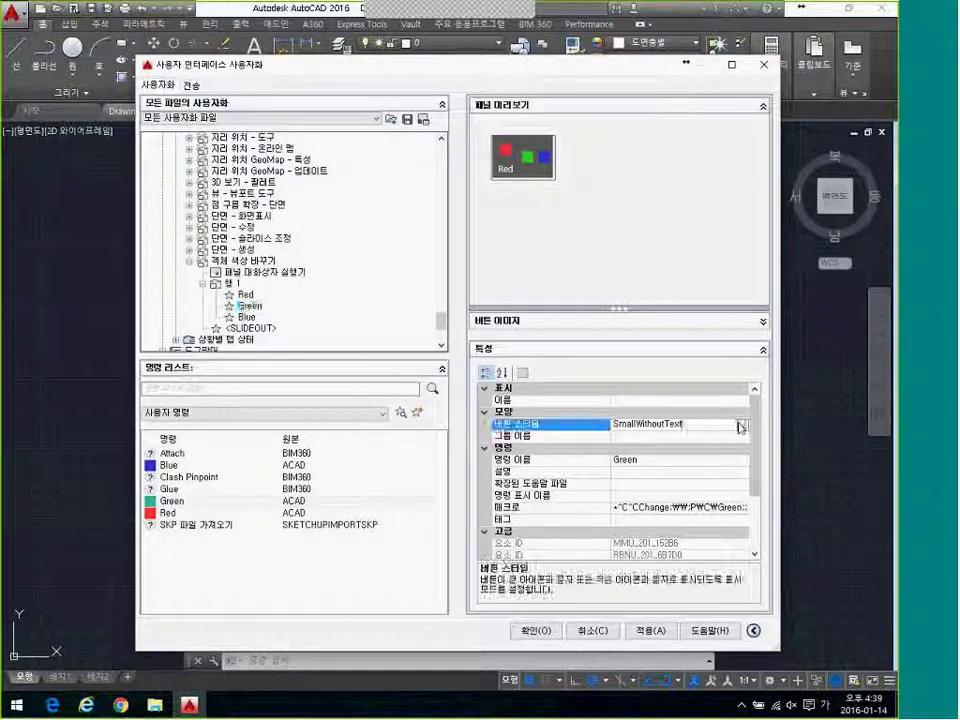
{"action": "left_click", "coordinate": [742, 425]}
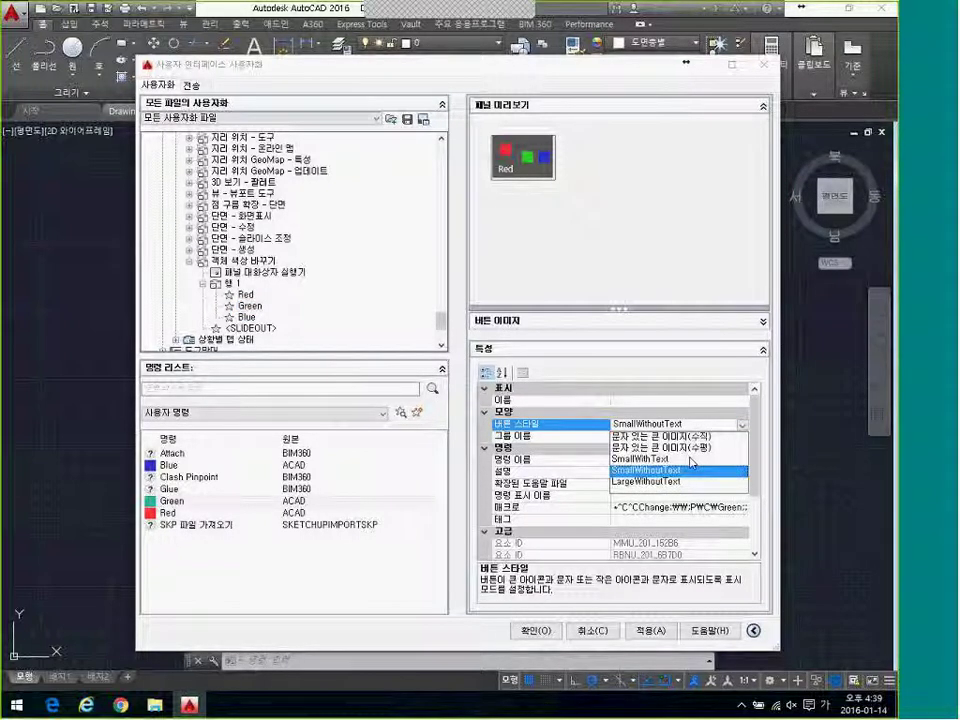
{"action": "left_click", "coordinate": [670, 436]}
- Set the button style of the Blue command in 행 1 to 문자 있는 큰 이미지(수직)
{"action": "left_click", "coordinate": [246, 317]}
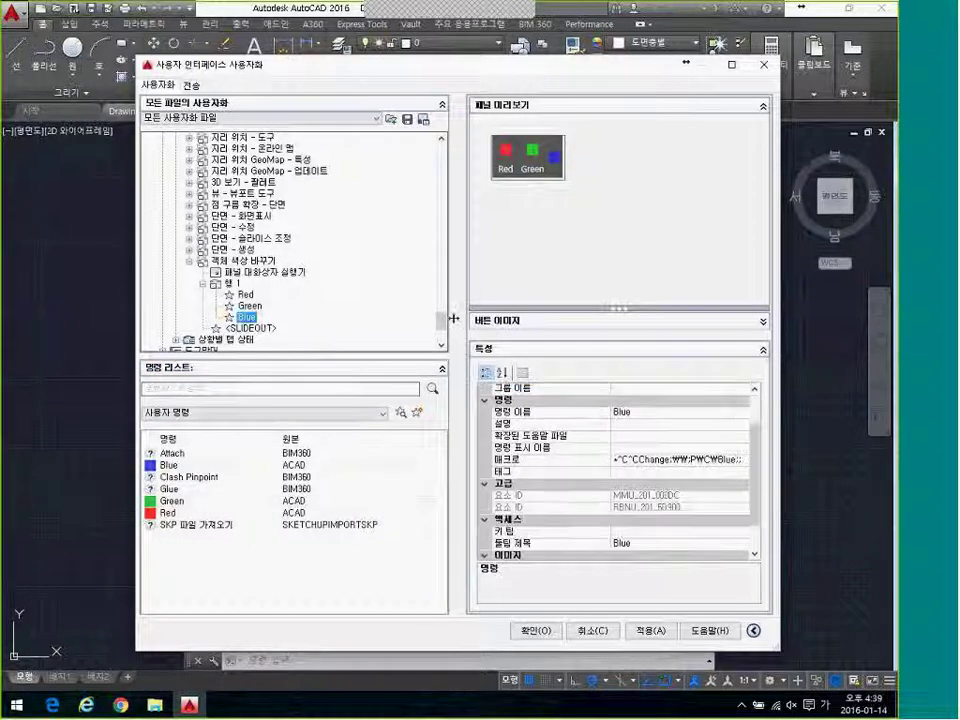
{"action": "scroll", "coordinate": [757, 412], "scroll_direction": "up", "scroll_amount": 2}
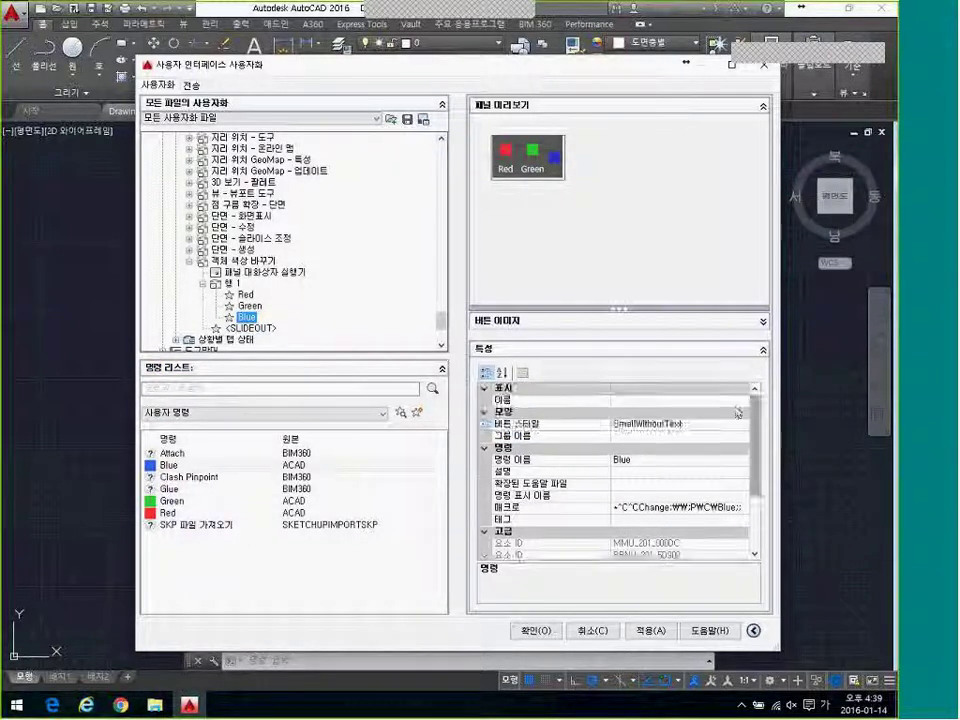
{"action": "left_click", "coordinate": [550, 424]}
{"action": "left_click", "coordinate": [742, 425]}
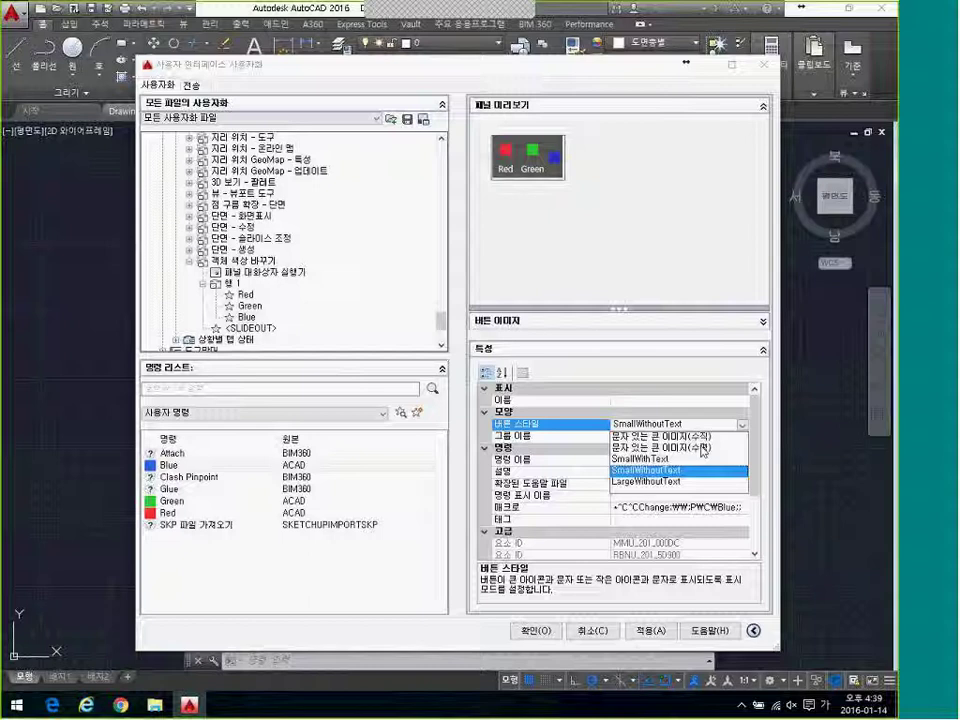
{"action": "left_click", "coordinate": [660, 436]}
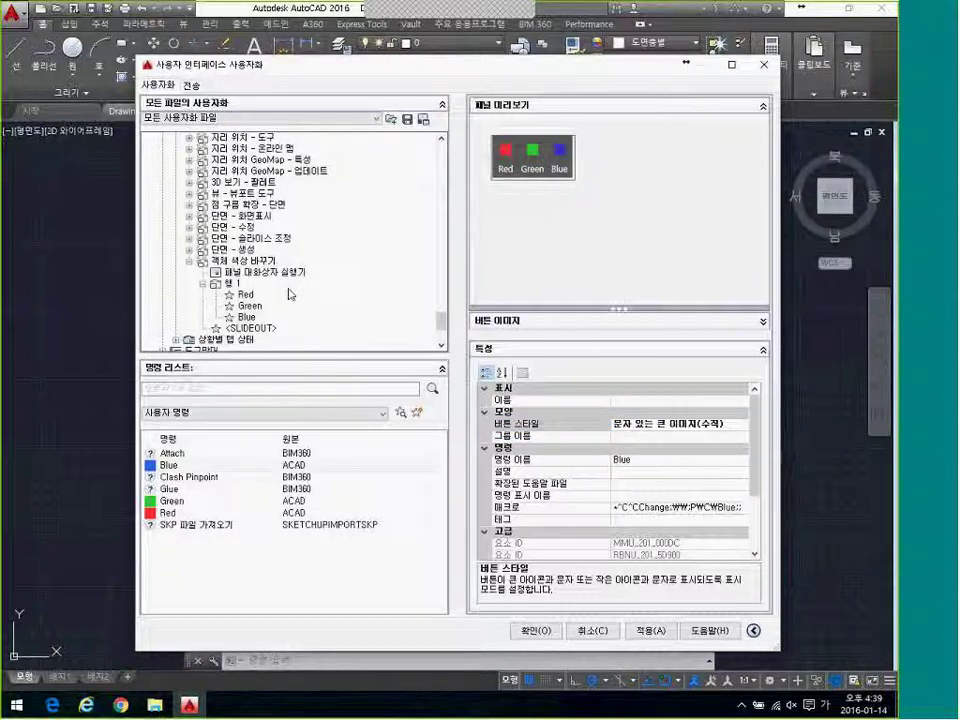
- Collapse the 객체 색상 바꾸기 panel in the customization tree and copy it
{"action": "double_click", "coordinate": [258, 261]}
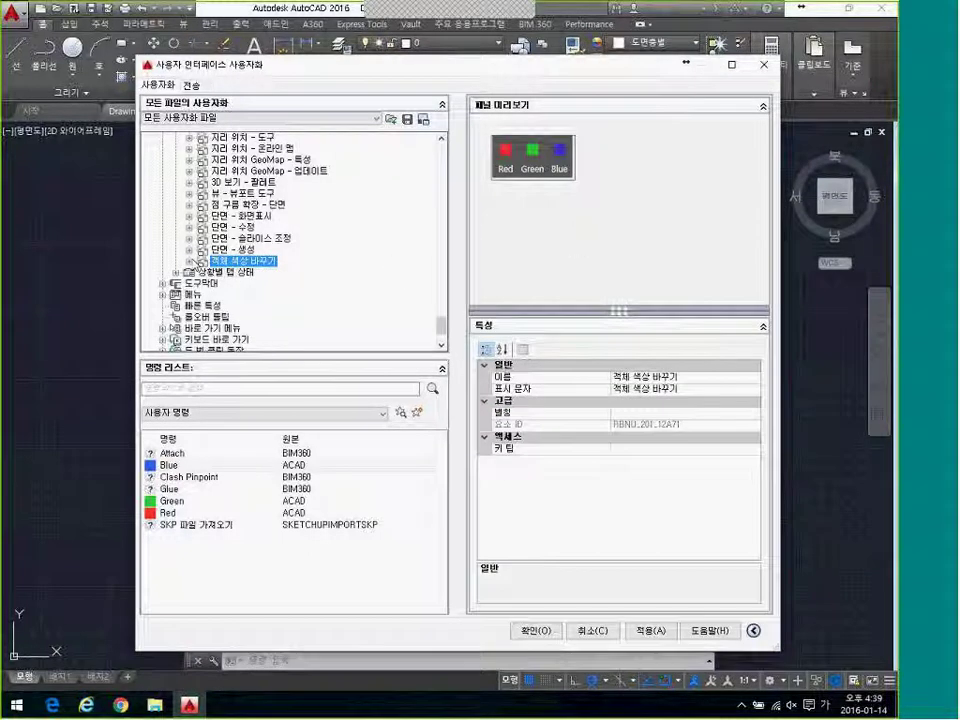
{"action": "scroll", "coordinate": [257, 262], "scroll_direction": "up", "scroll_amount": 6}
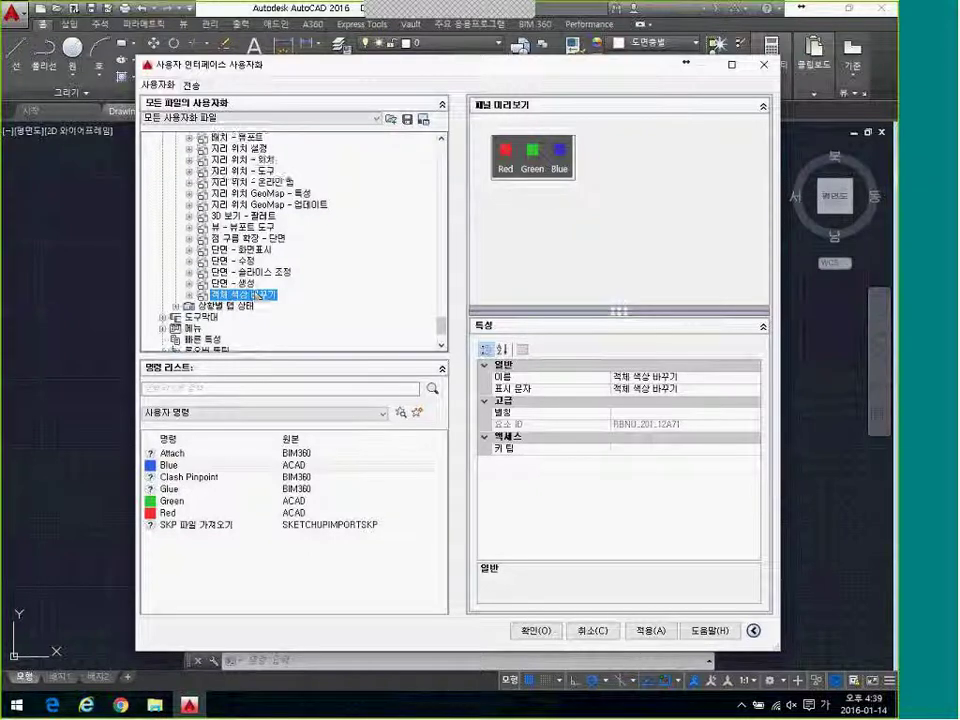
{"action": "scroll", "coordinate": [255, 258], "scroll_direction": "down", "scroll_amount": 7}
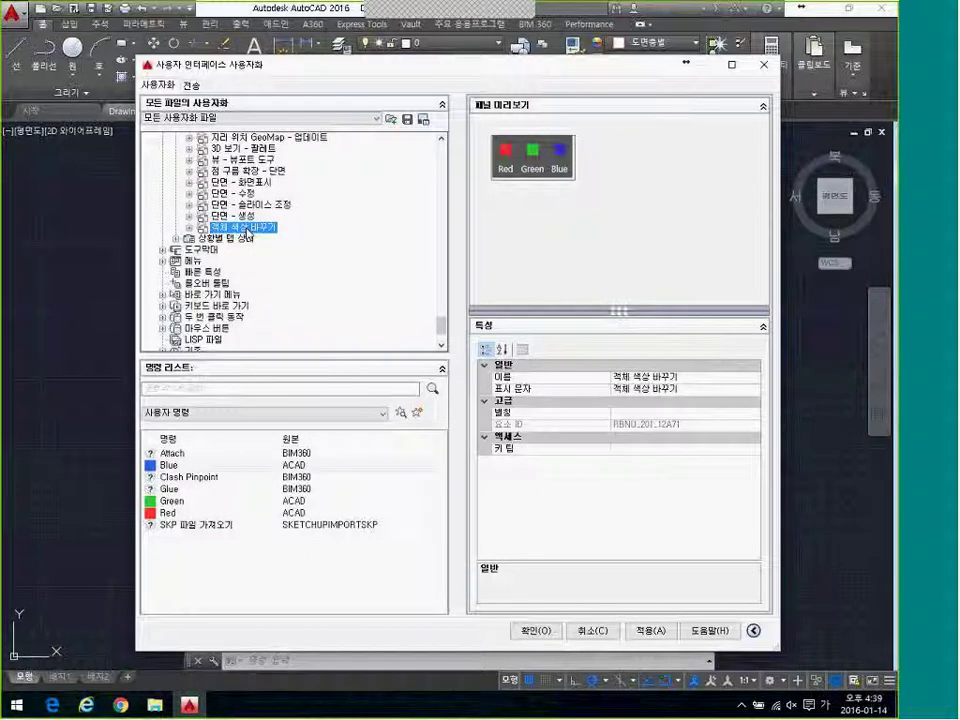
{"action": "right_click", "coordinate": [266, 232]}
{"action": "left_click", "coordinate": [278, 322]}
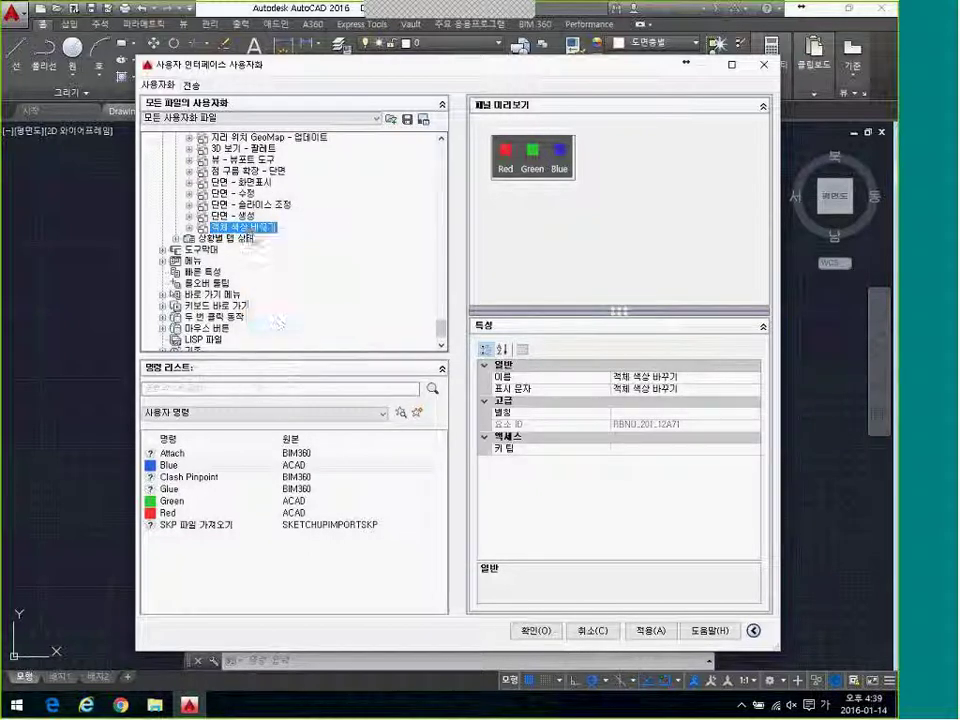
- Paste the copied 객체 색상 바꾸기 panel into the 홈 - 2D ribbon tab
{"action": "scroll", "coordinate": [250, 290], "scroll_direction": "up", "scroll_amount": 20}
{"action": "scroll", "coordinate": [224, 258], "scroll_direction": "up", "scroll_amount": 10}
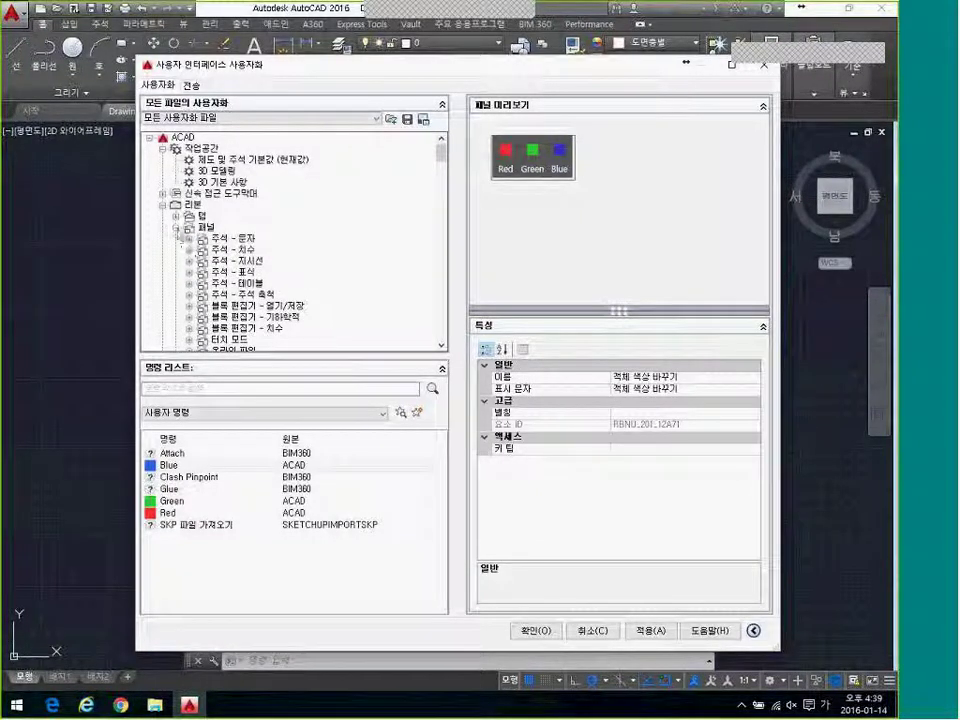
{"action": "double_click", "coordinate": [192, 229]}
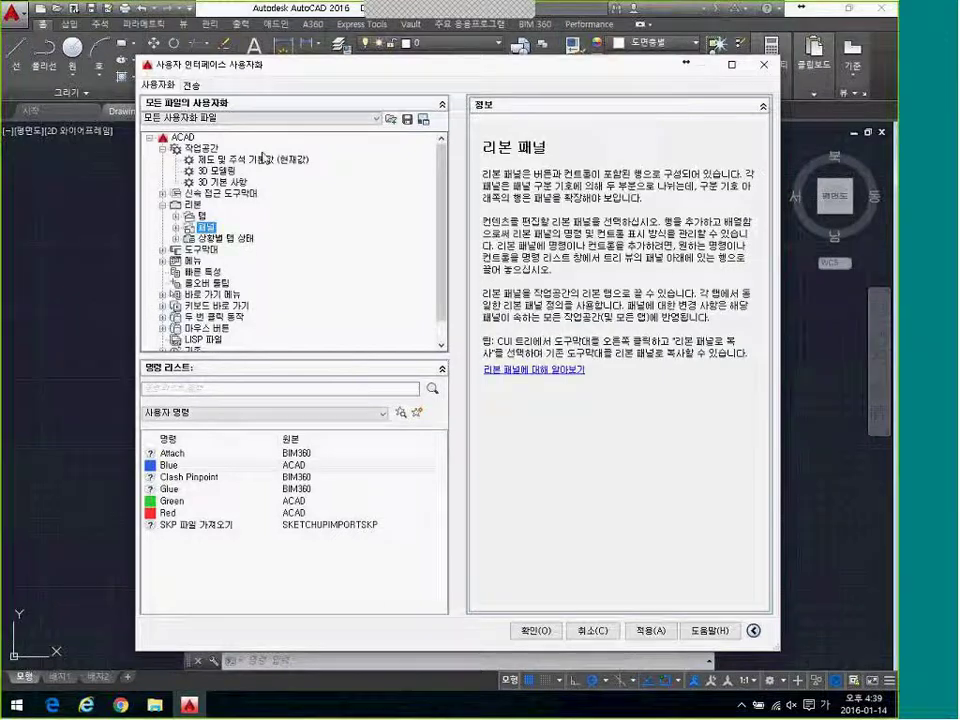
{"action": "left_click_drag", "start_coordinate": [281, 70], "coordinate": [279, 109]}
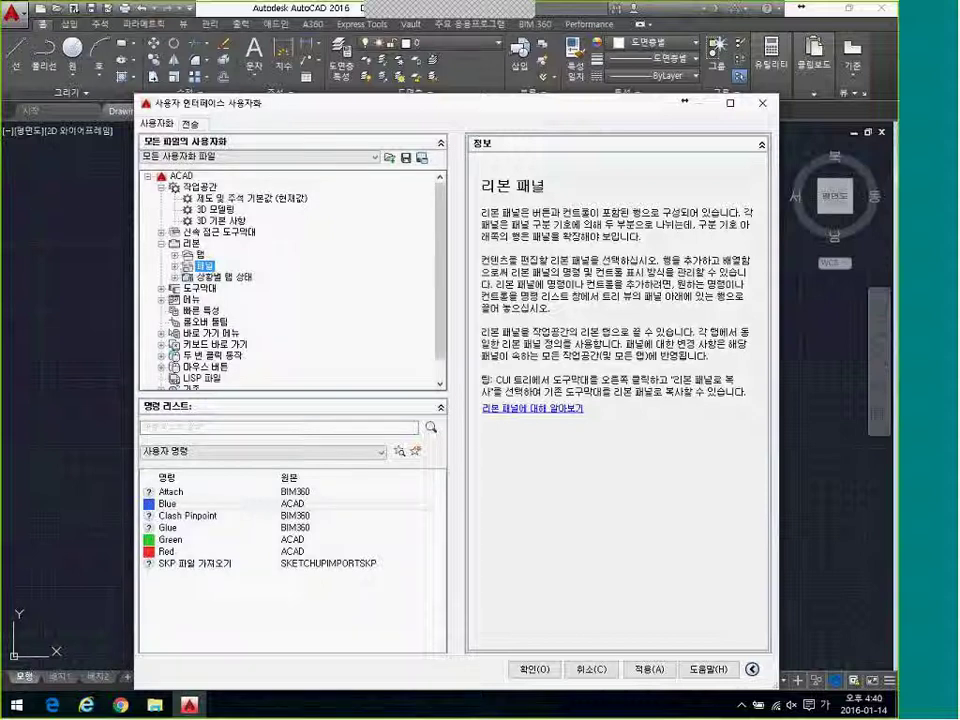
{"action": "left_click", "coordinate": [175, 254]}
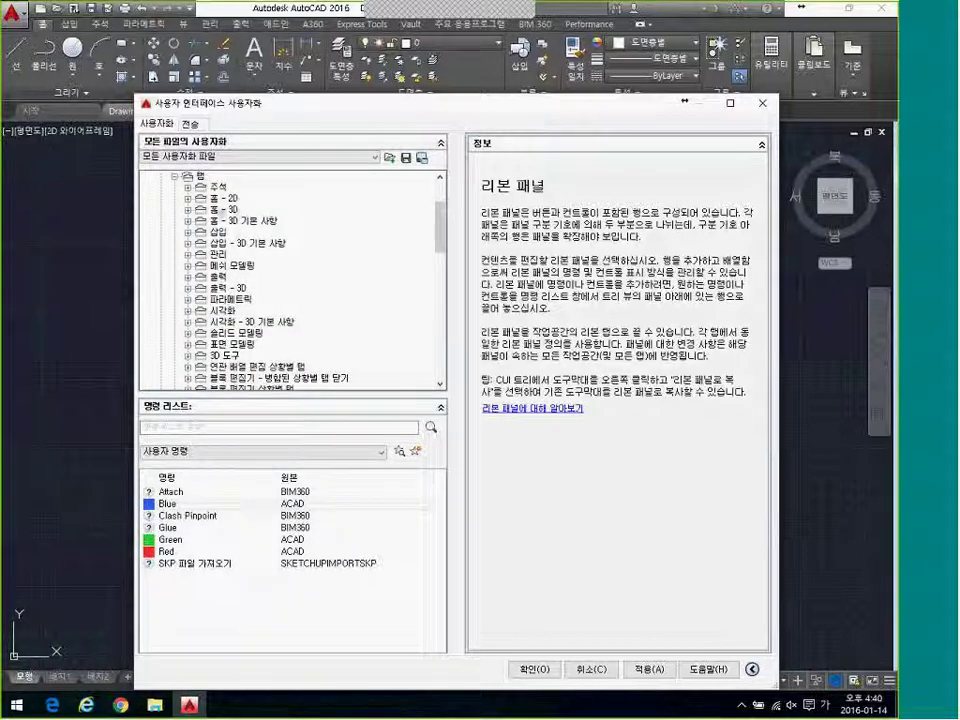
{"action": "left_click", "coordinate": [200, 198]}
{"action": "left_click", "coordinate": [187, 198]}
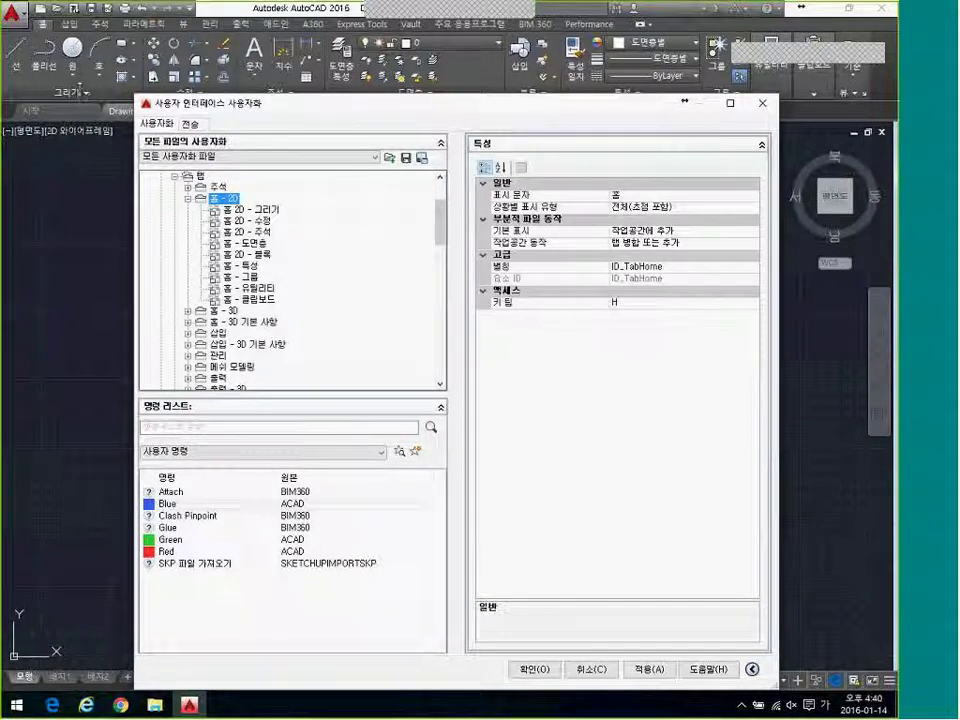
{"action": "right_click", "coordinate": [226, 200]}
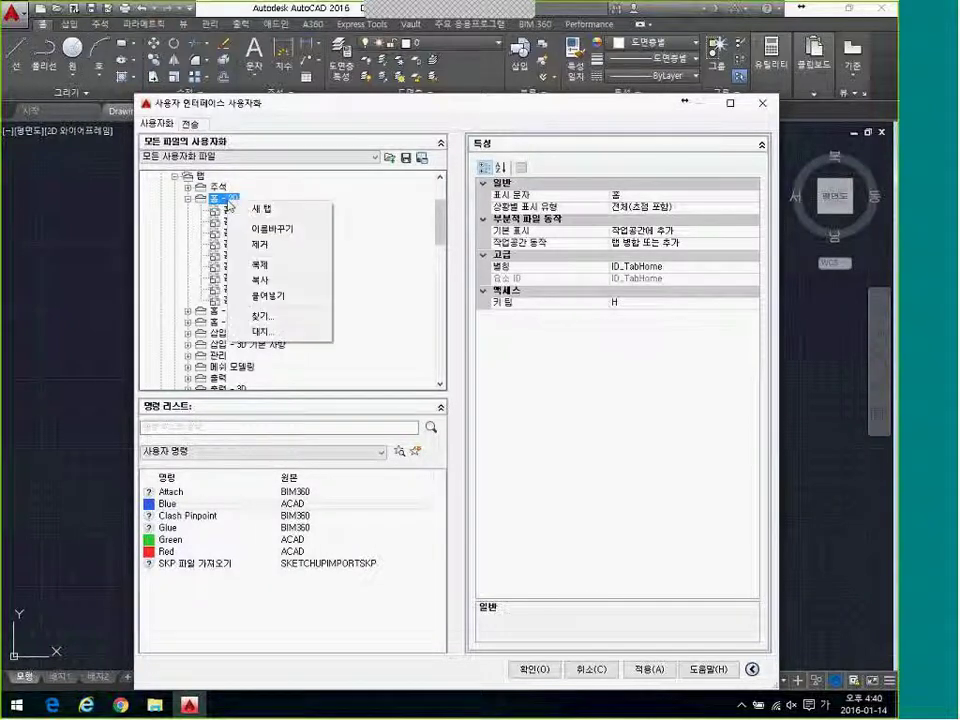
{"action": "left_click", "coordinate": [270, 295]}
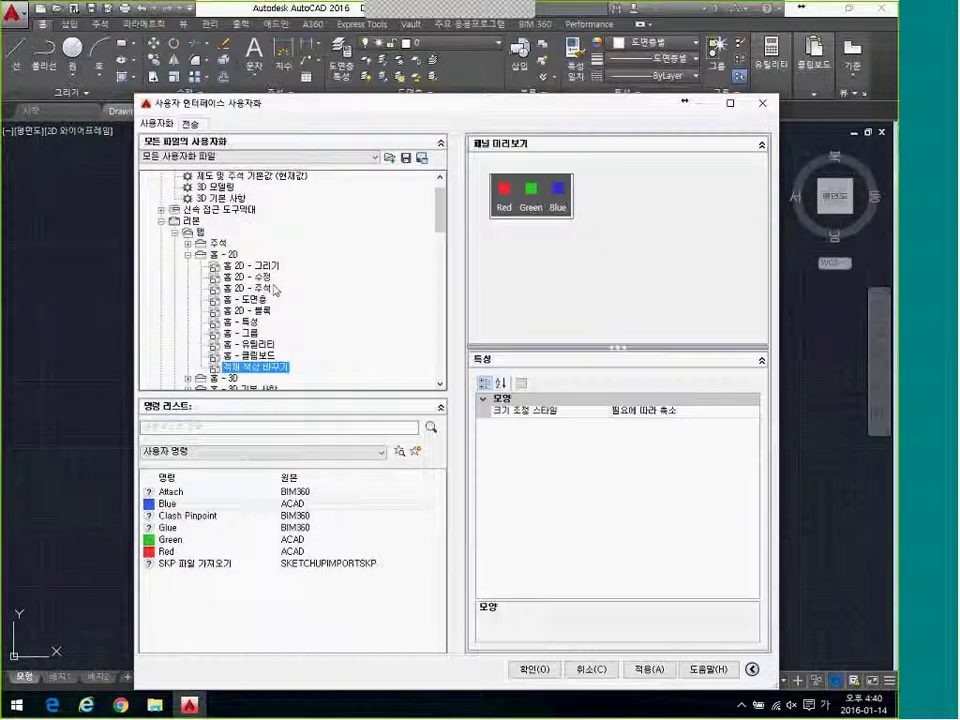
- Move the 객체 색상 바꾸기 panel to the first place in 홈 - 2D, ahead of 홈 2D - 그리기
{"action": "left_click_drag", "start_coordinate": [278, 374], "coordinate": [266, 262]}
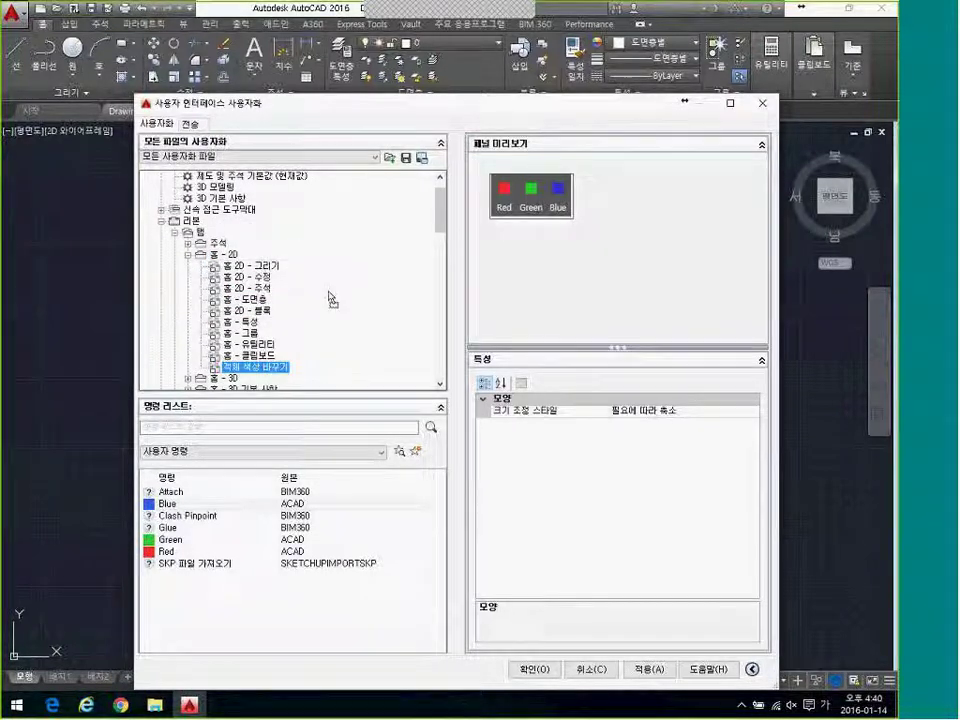
{"action": "left_click", "coordinate": [228, 256]}
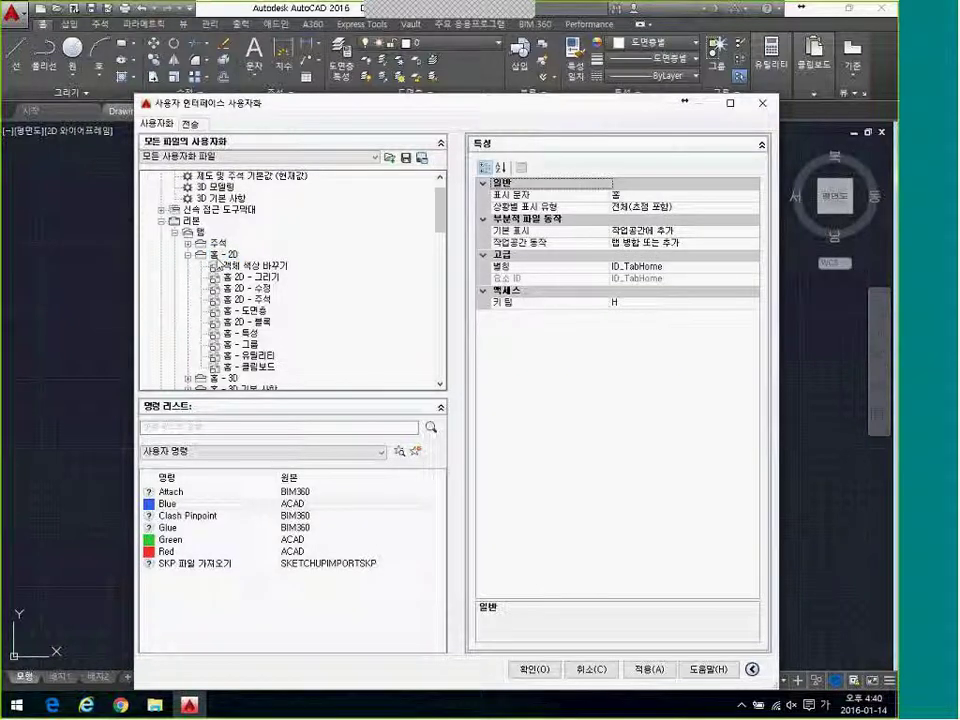
{"action": "left_click", "coordinate": [247, 267]}
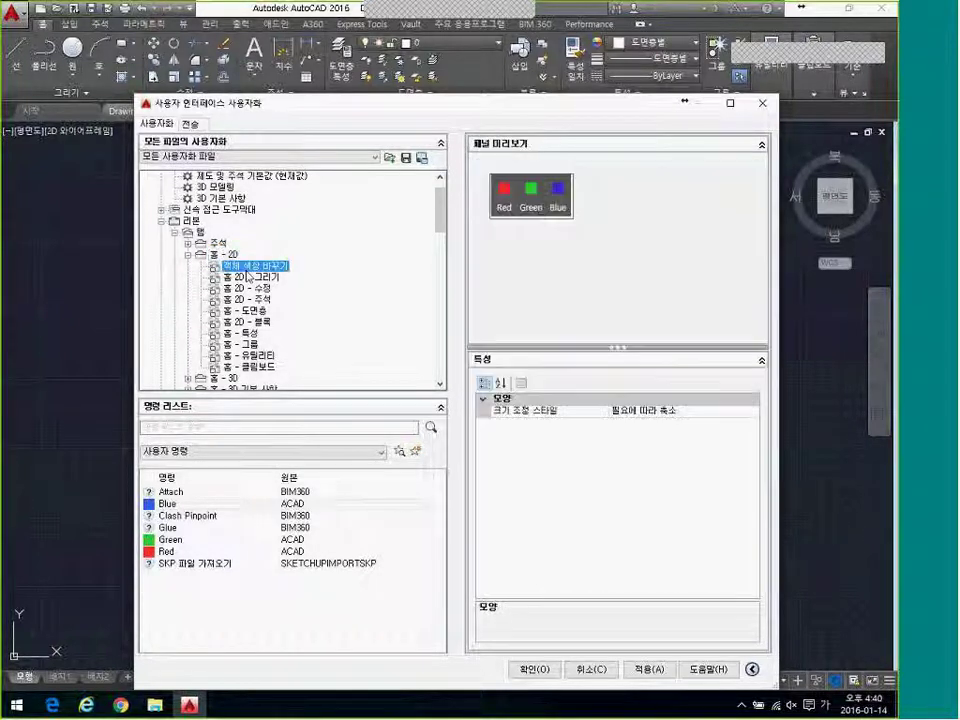
- Select the 제도 및 주석 기본값 (현재값) workspace and start customizing its contents
{"action": "scroll", "coordinate": [249, 276], "scroll_direction": "up", "scroll_amount": 1}
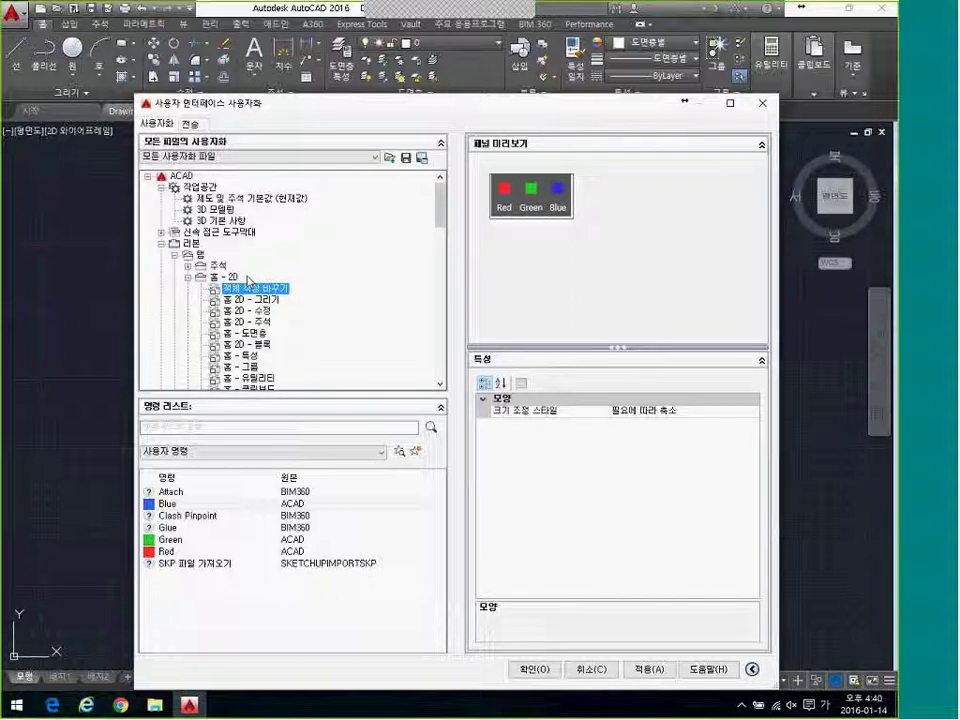
{"action": "left_click", "coordinate": [228, 219]}
{"action": "left_click", "coordinate": [252, 198]}
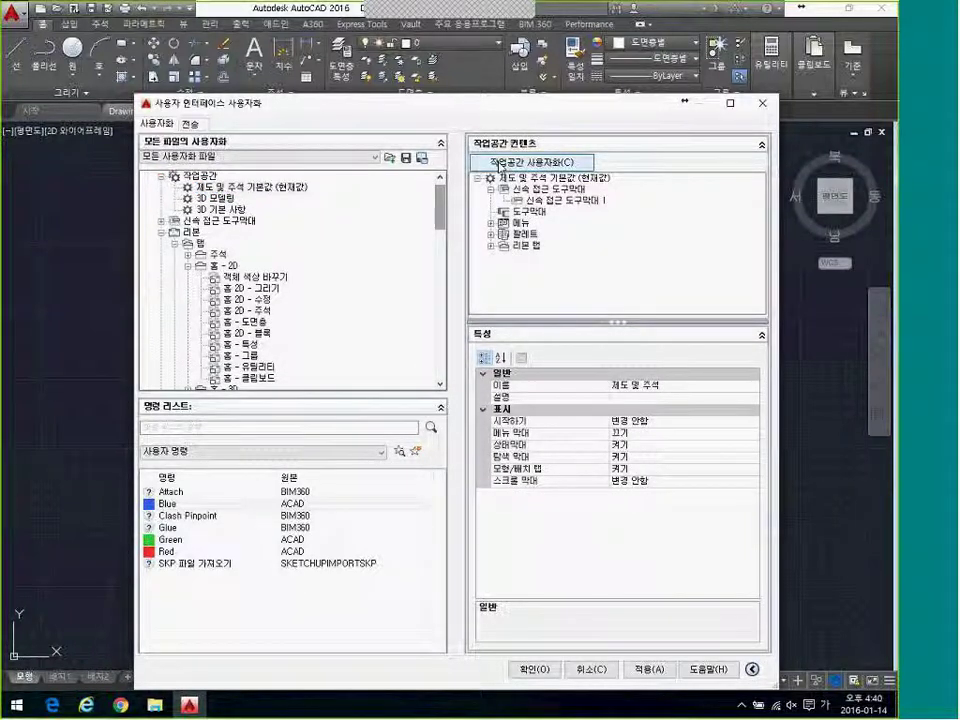
{"action": "left_click", "coordinate": [531, 161]}
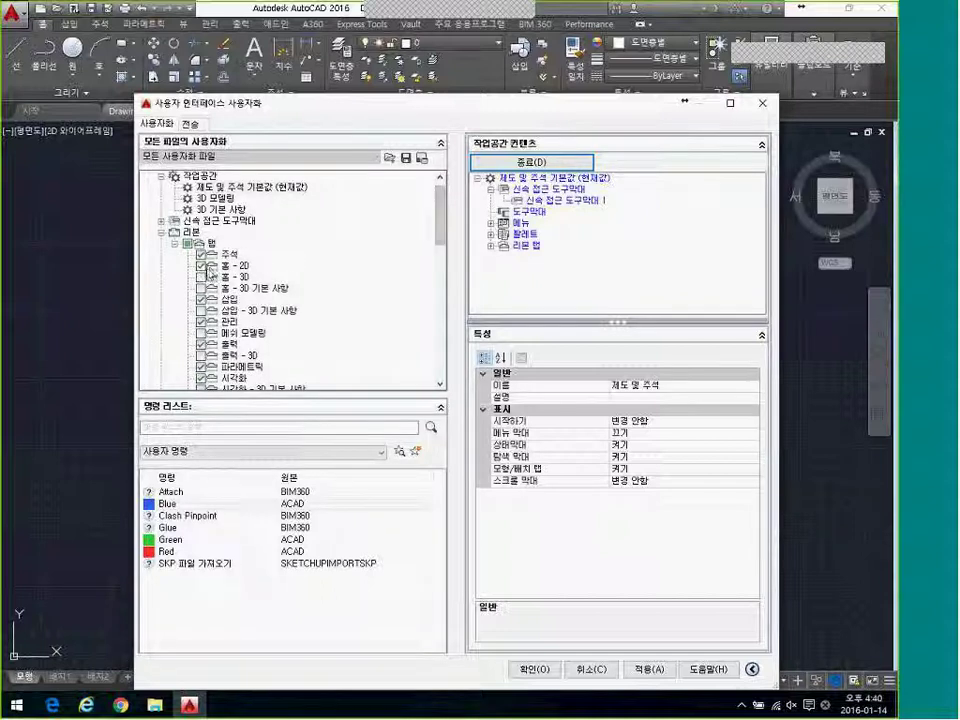
- Expand 리본 탭 and its 홈 - 2D tab in the workspace contents to examine the included panels
{"action": "left_click_drag", "start_coordinate": [443, 249], "coordinate": [436, 219]}
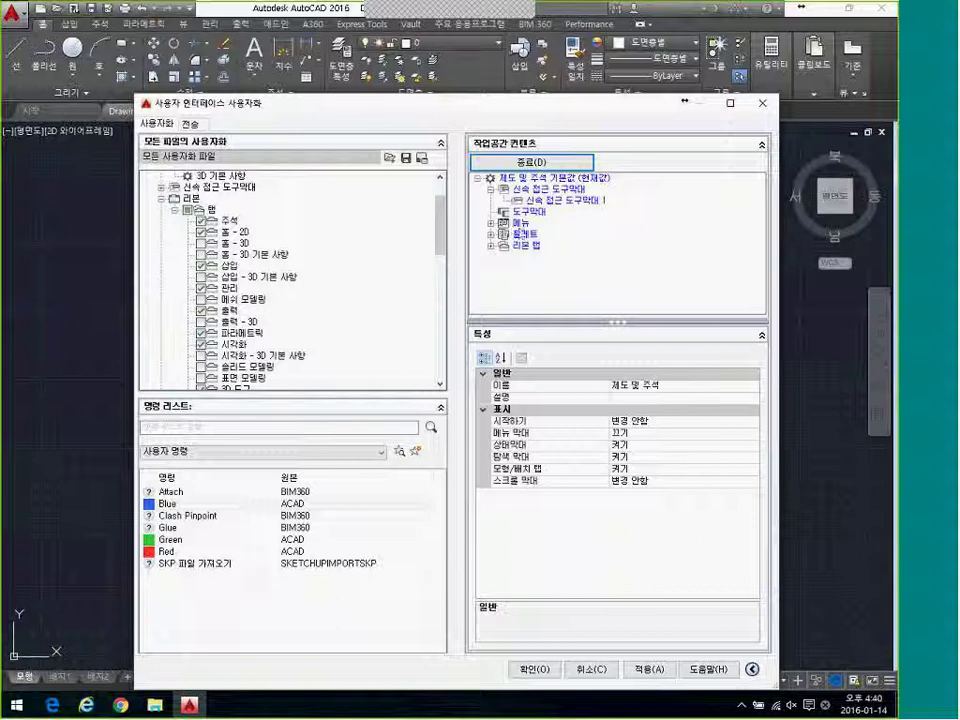
{"action": "left_click", "coordinate": [491, 245]}
{"action": "left_click_drag", "start_coordinate": [761, 245], "coordinate": [767, 267]}
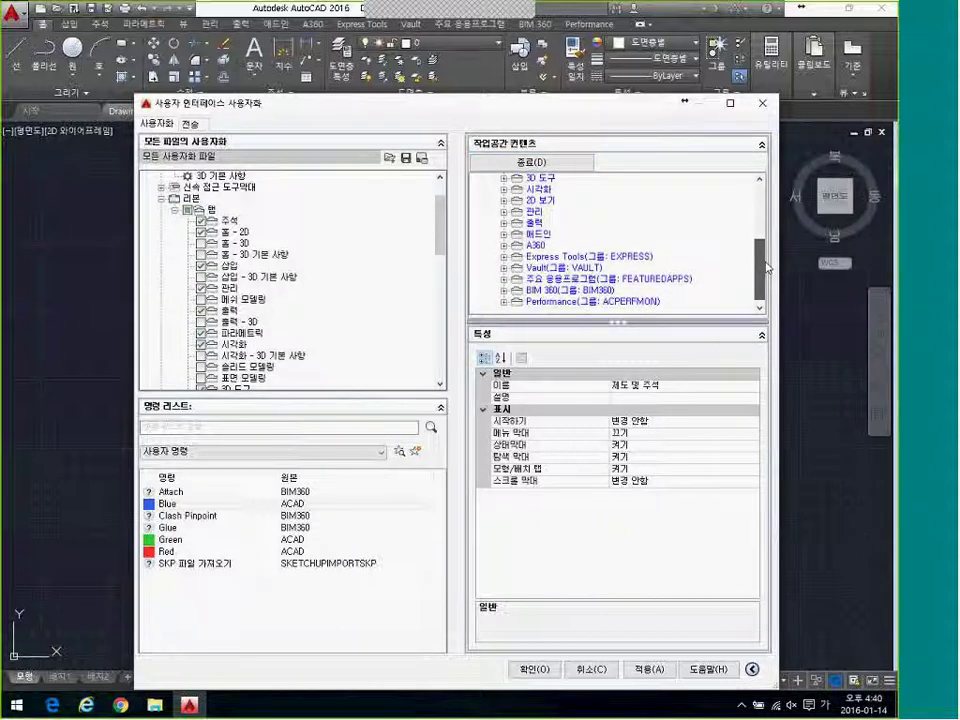
{"action": "scroll", "coordinate": [578, 198], "scroll_direction": "up", "scroll_amount": 5}
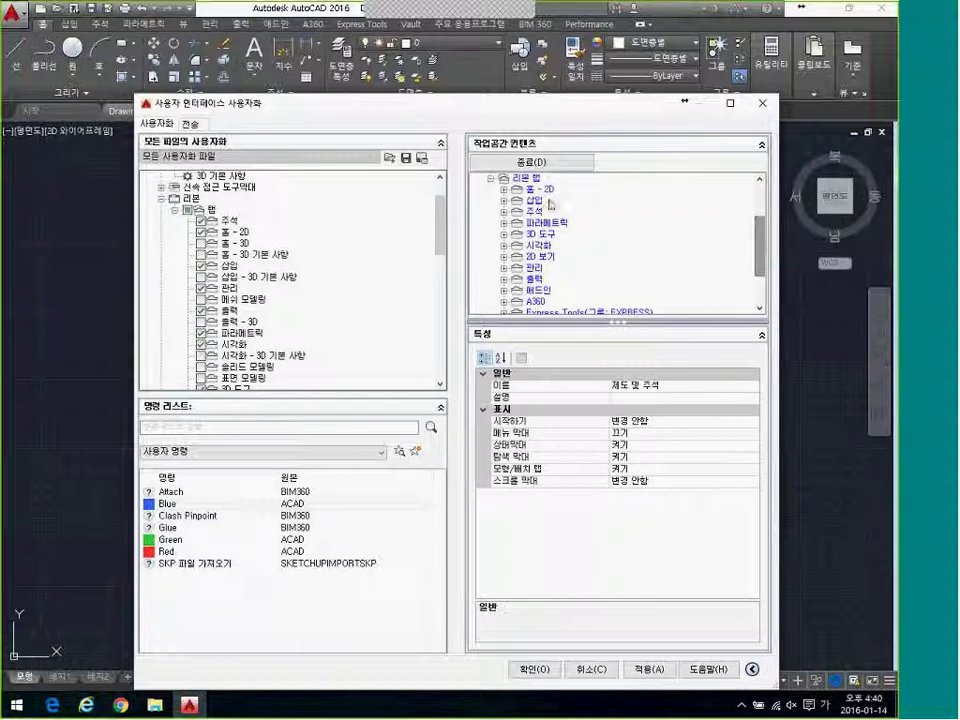
{"action": "left_click", "coordinate": [505, 190]}
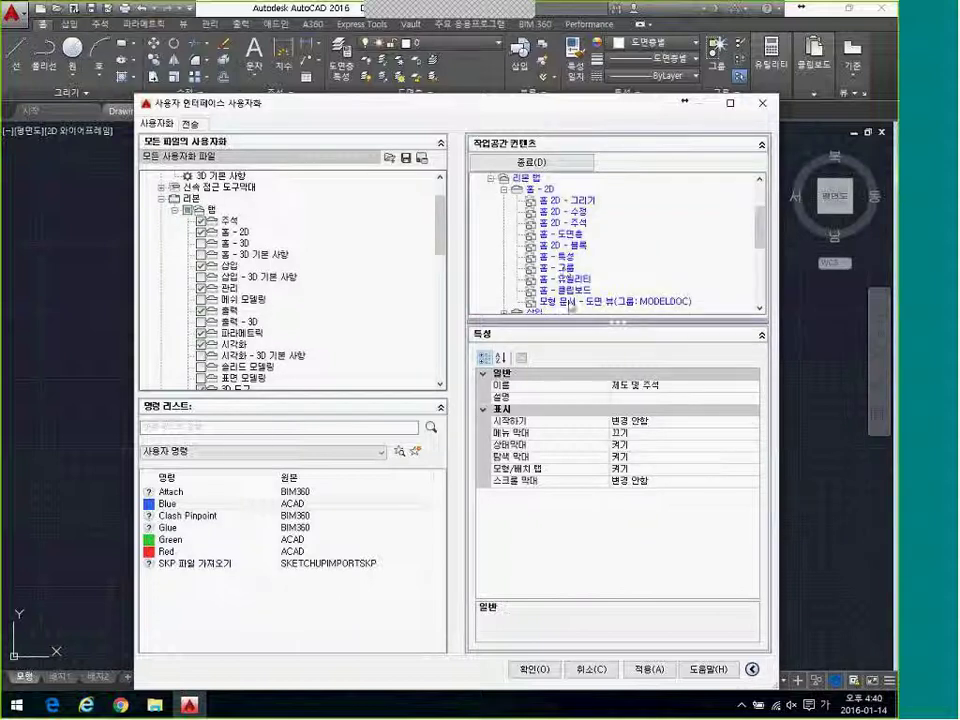
- Check the last panel listed under 홈 - 2D and end the customization of the workspace contents
{"action": "left_click", "coordinate": [571, 301]}
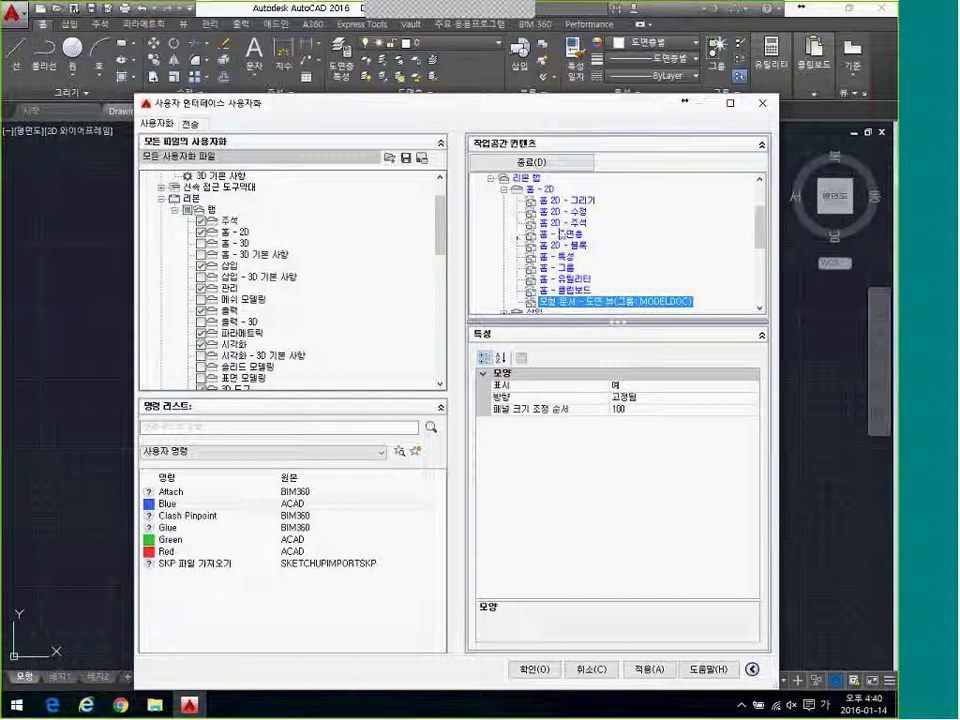
{"action": "left_click", "coordinate": [313, 235]}
{"action": "left_click_drag", "start_coordinate": [426, 201], "coordinate": [444, 225]}
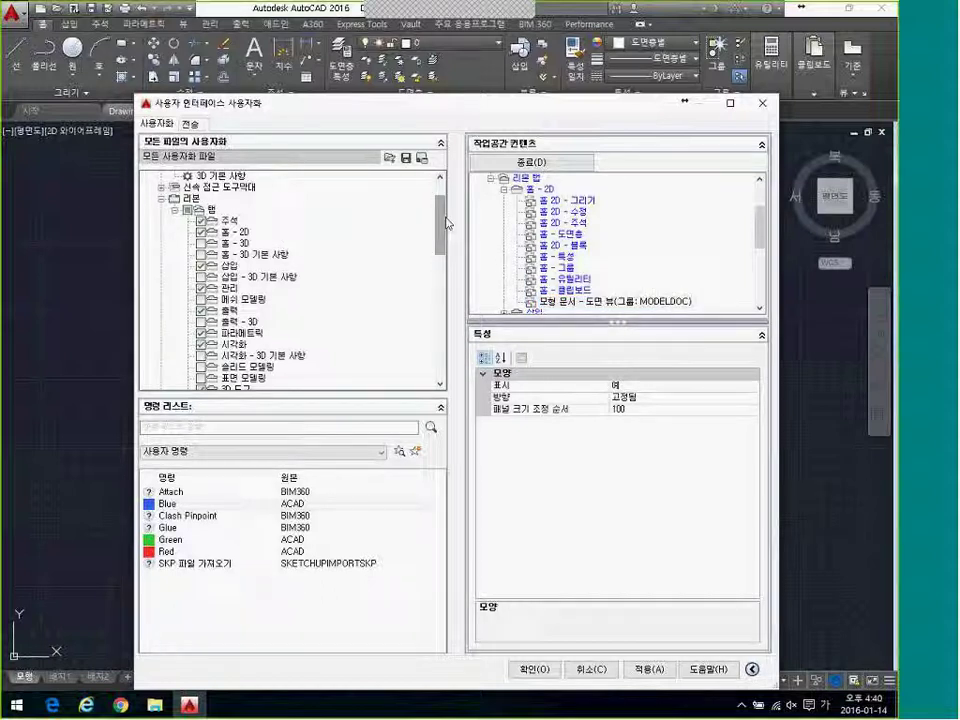
{"action": "left_click", "coordinate": [531, 162]}
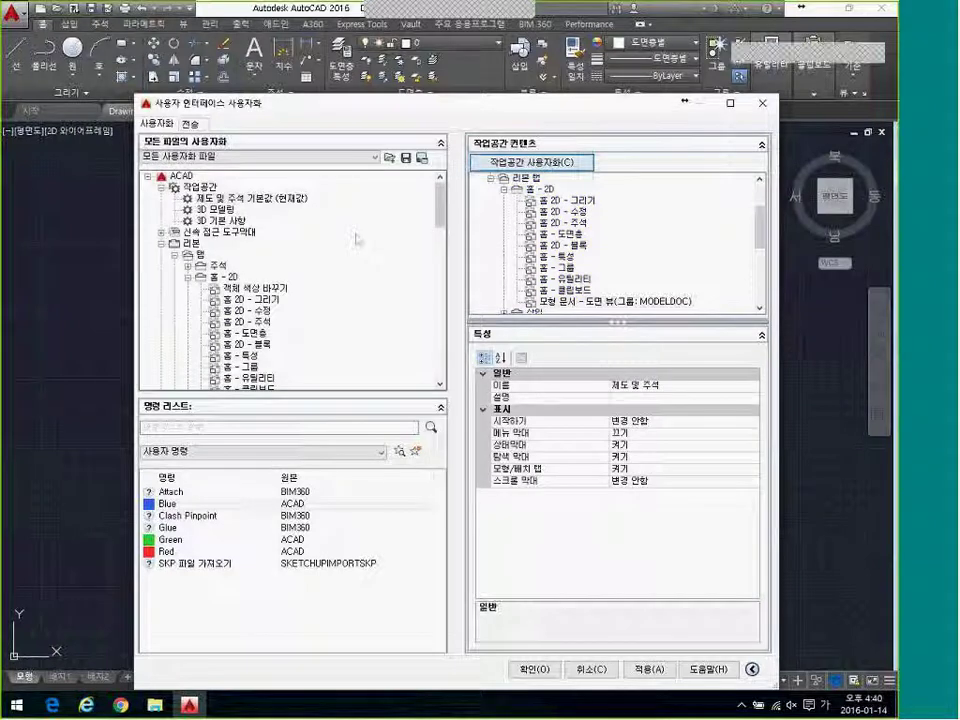
- Examine the properties of the 홈 - 2D tab and the preview of its 객체 색상 바꾸기 panel
{"action": "left_click", "coordinate": [222, 276]}
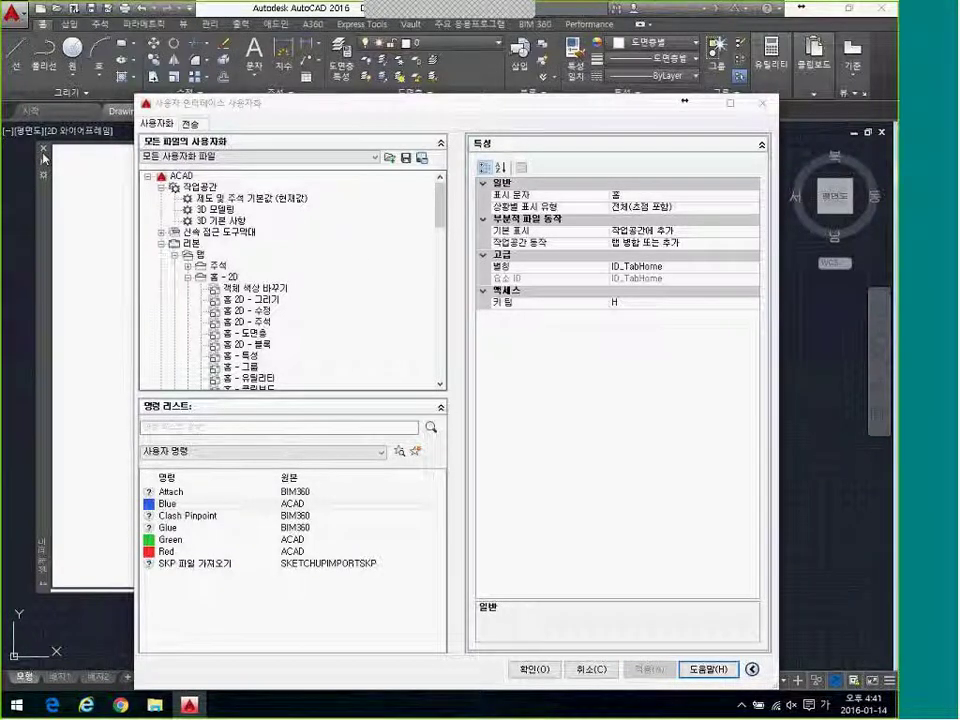
{"action": "left_click", "coordinate": [42, 154]}
{"action": "left_click", "coordinate": [256, 291]}
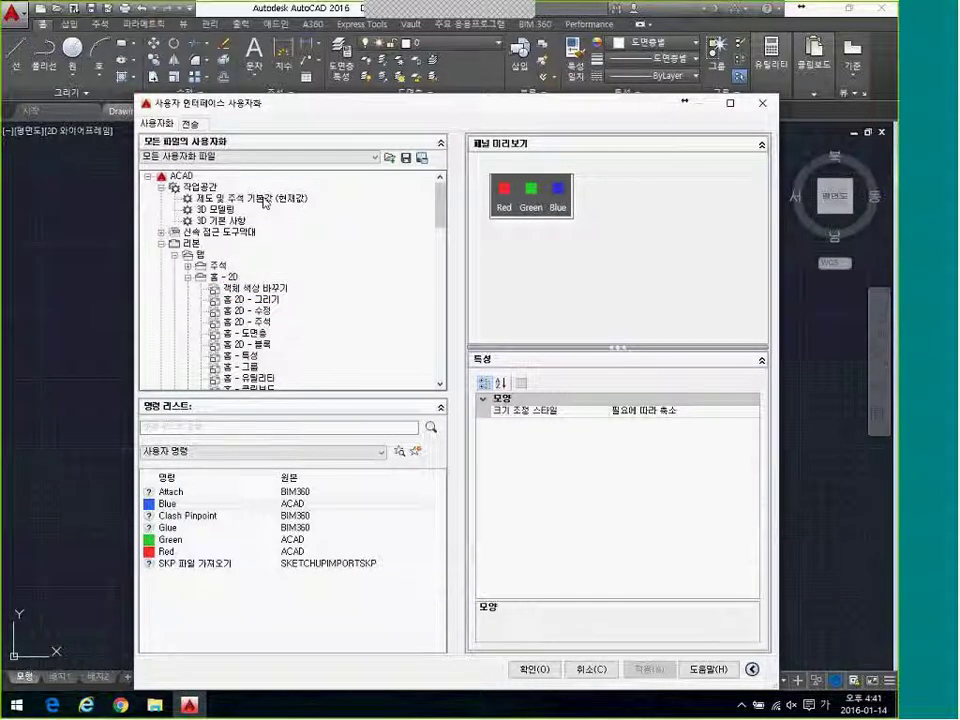
- Start customizing the 제도 및 주석 기본값 (현재값) workspace and exclude the 홈 - 2D ribbon tab before including it again
{"action": "left_click", "coordinate": [265, 200]}
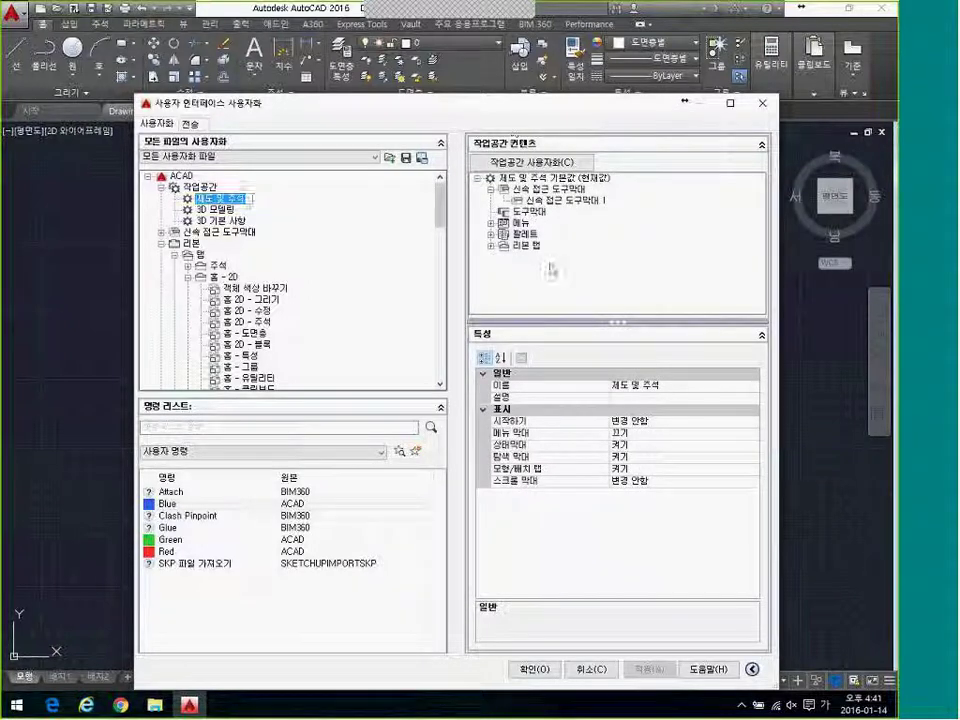
{"action": "double_click", "coordinate": [515, 245]}
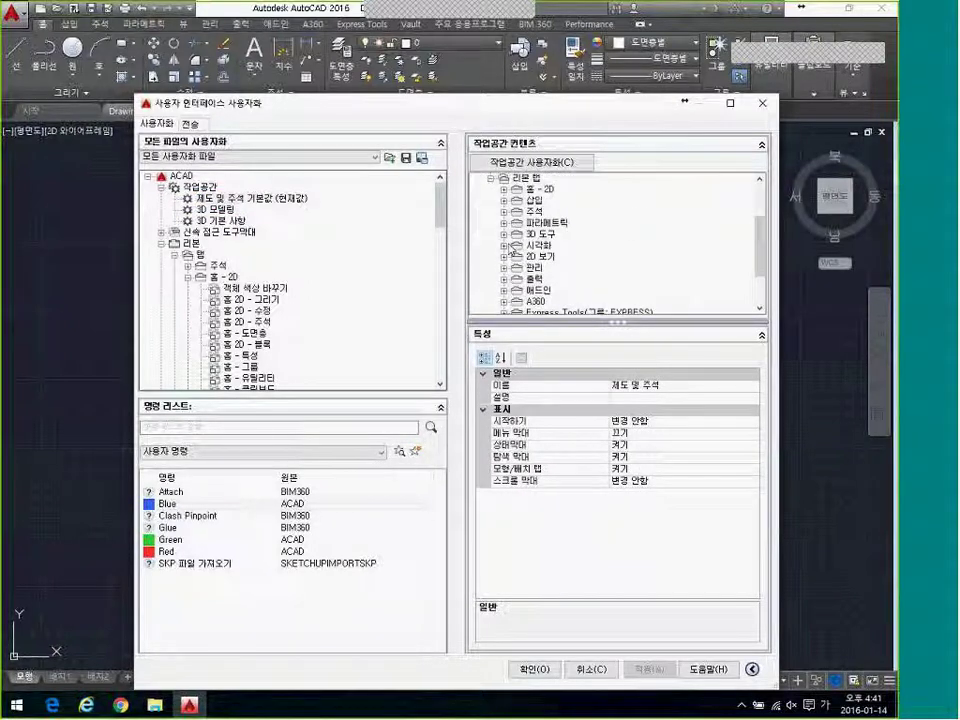
{"action": "scroll", "coordinate": [634, 222], "scroll_direction": "down", "scroll_amount": 2}
{"action": "scroll", "coordinate": [634, 222], "scroll_direction": "up", "scroll_amount": 1}
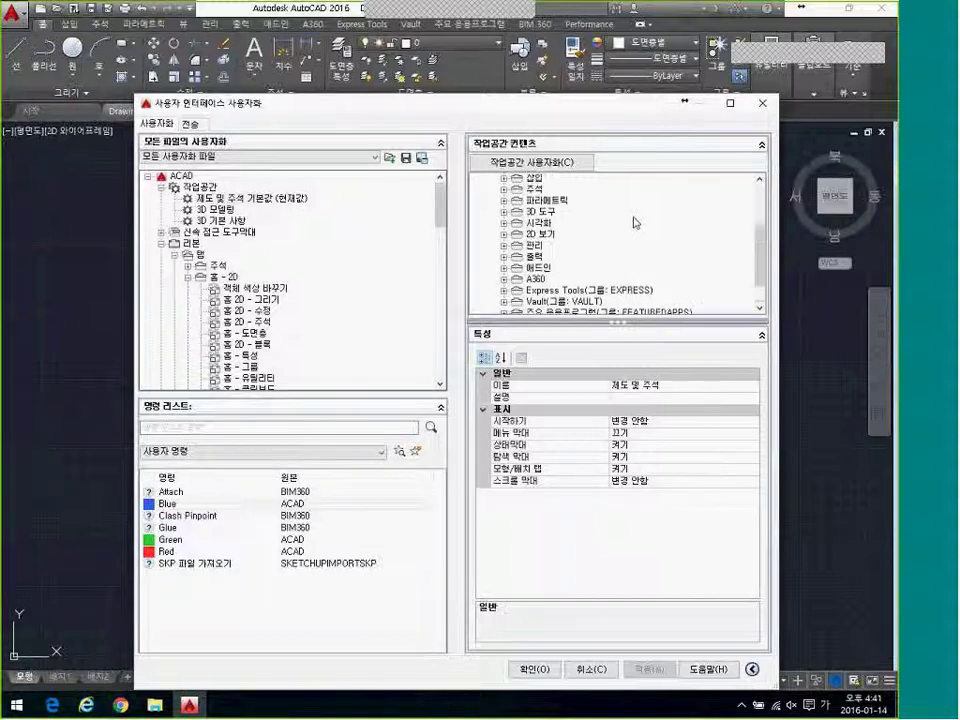
{"action": "left_click", "coordinate": [548, 163]}
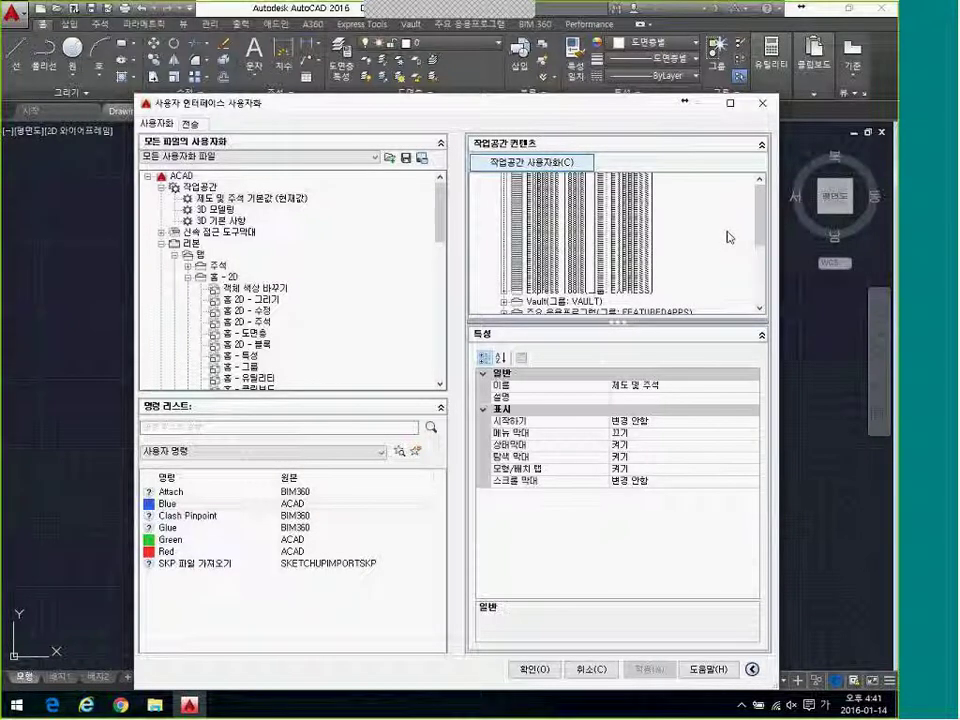
{"action": "mouse_move", "coordinate": [440, 207]}
{"action": "left_mouse_down"}
{"action": "mouse_move", "coordinate": [437, 337]}
{"action": "mouse_move", "coordinate": [434, 218]}
{"action": "left_mouse_up"}
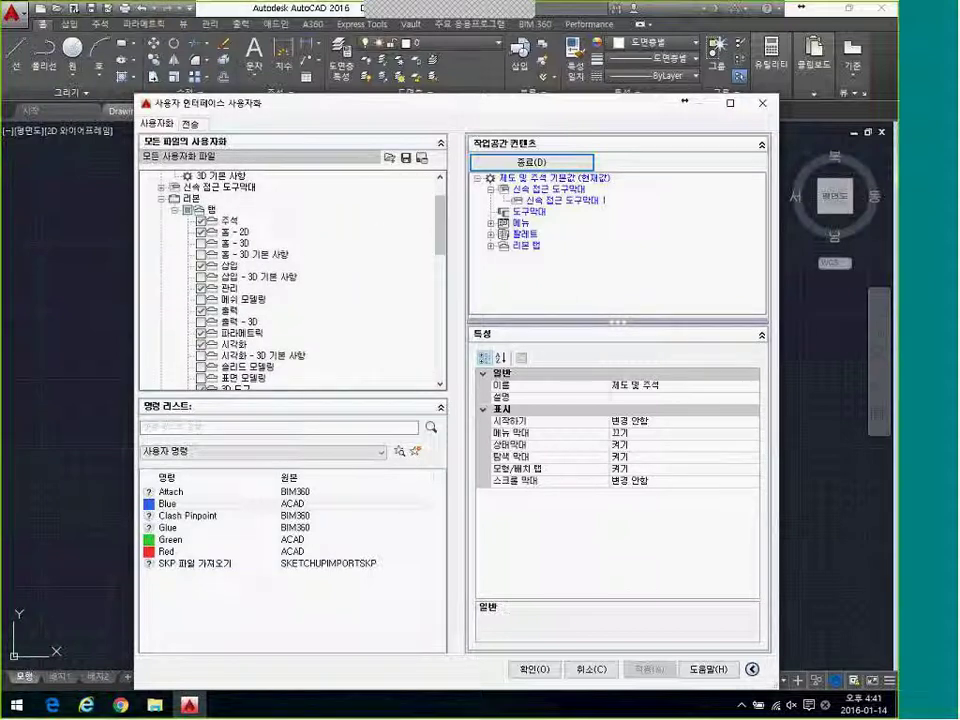
{"action": "left_click", "coordinate": [201, 241]}
{"action": "left_click", "coordinate": [201, 231]}
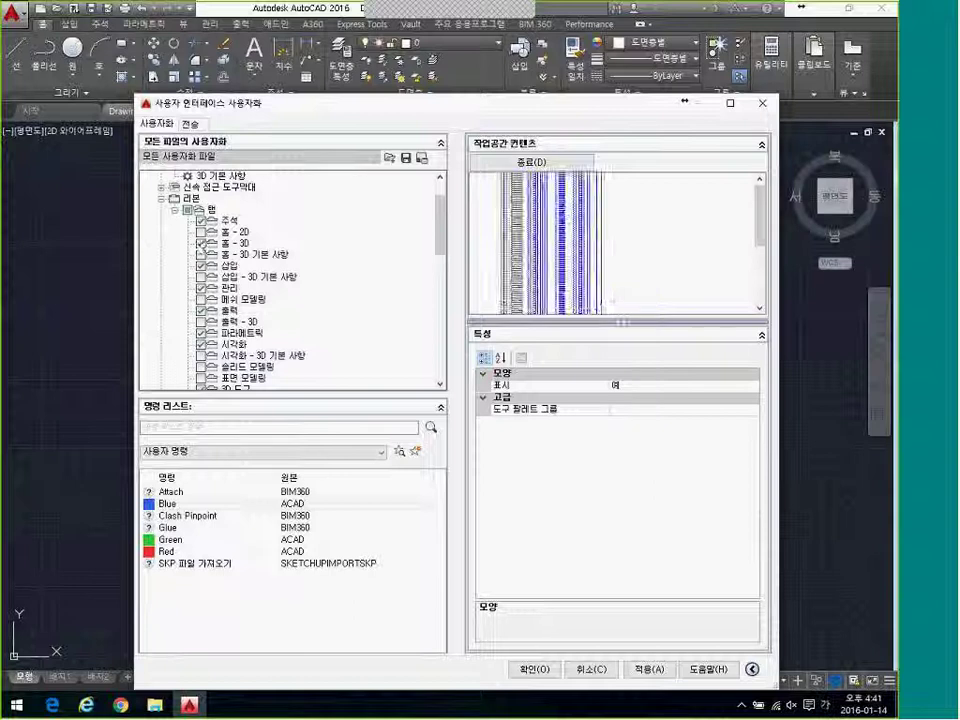
- Review the ribbon tabs in the workspace contents, collapse 리본 탭 and apply the interface customization
{"action": "scroll", "coordinate": [598, 204], "scroll_direction": "up", "scroll_amount": 3}
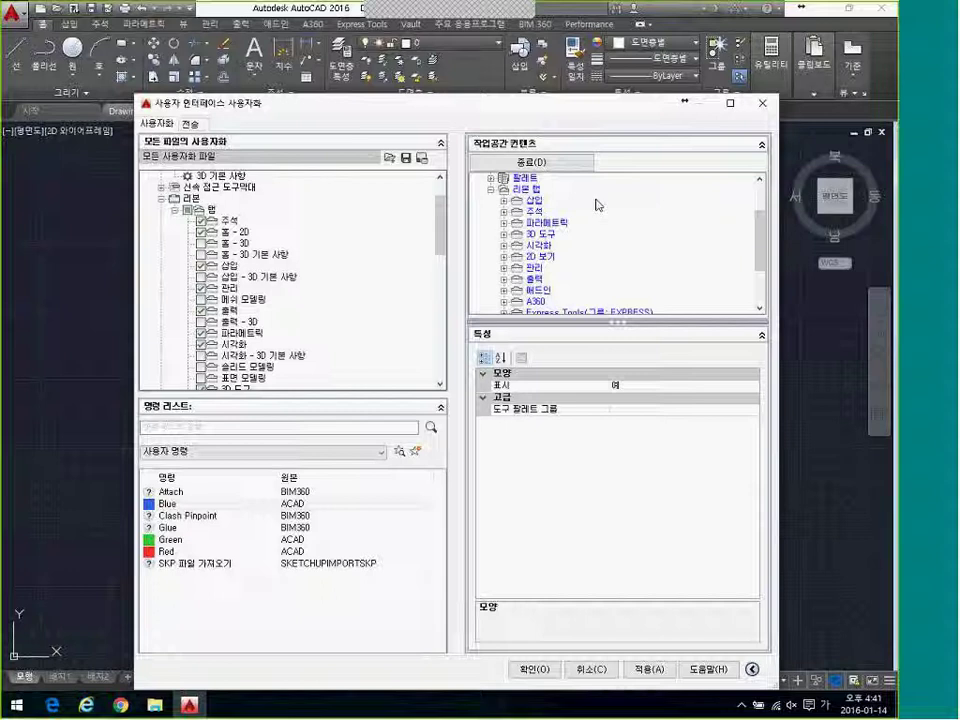
{"action": "scroll", "coordinate": [598, 205], "scroll_direction": "down", "scroll_amount": 1}
{"action": "scroll", "coordinate": [598, 205], "scroll_direction": "down", "scroll_amount": 1}
{"action": "scroll", "coordinate": [598, 206], "scroll_direction": "up", "scroll_amount": 4}
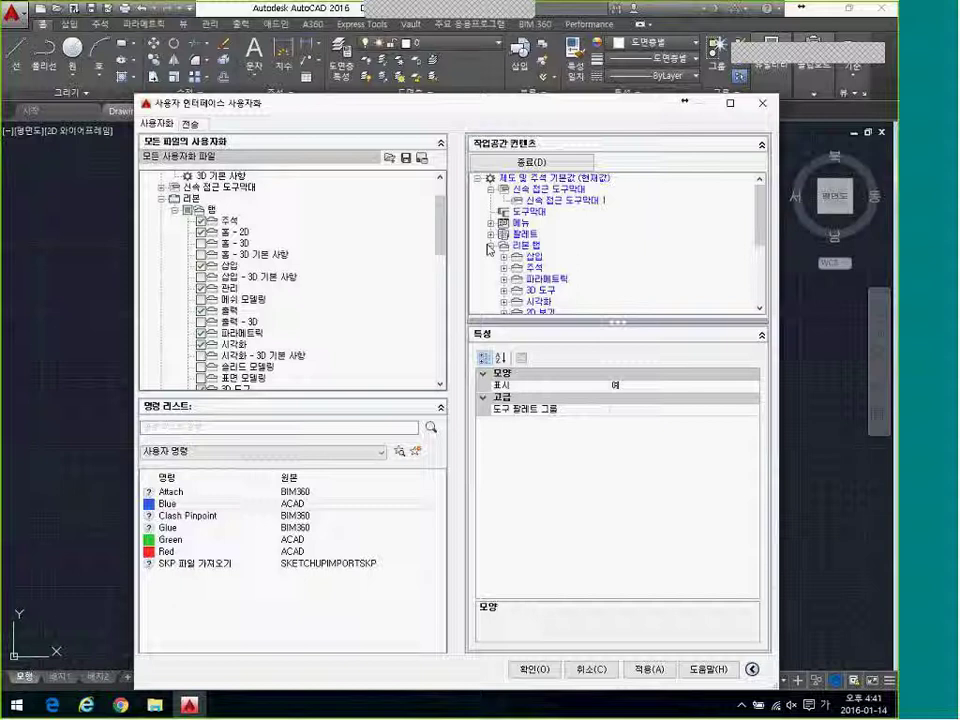
{"action": "left_click", "coordinate": [490, 246]}
{"action": "left_click", "coordinate": [640, 670]}
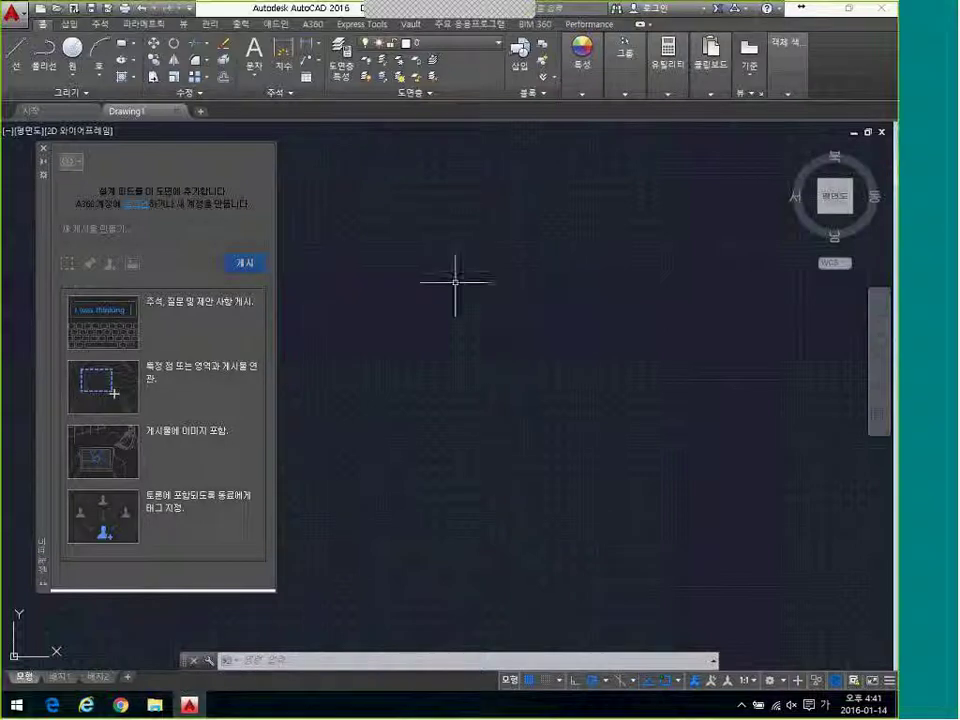
- Move the 객체 색상 바꾸기 panel on the ribbon to the first place, ahead of the 그리기 panel
{"action": "left_click", "coordinate": [797, 86]}
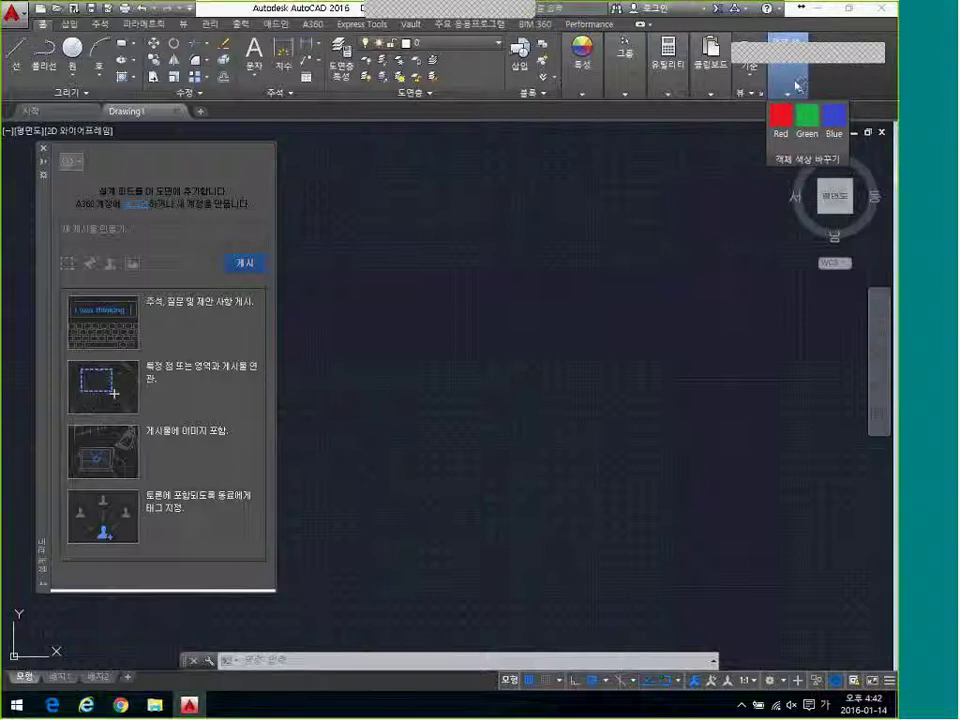
{"action": "left_click_drag", "start_coordinate": [790, 86], "coordinate": [20, 72]}
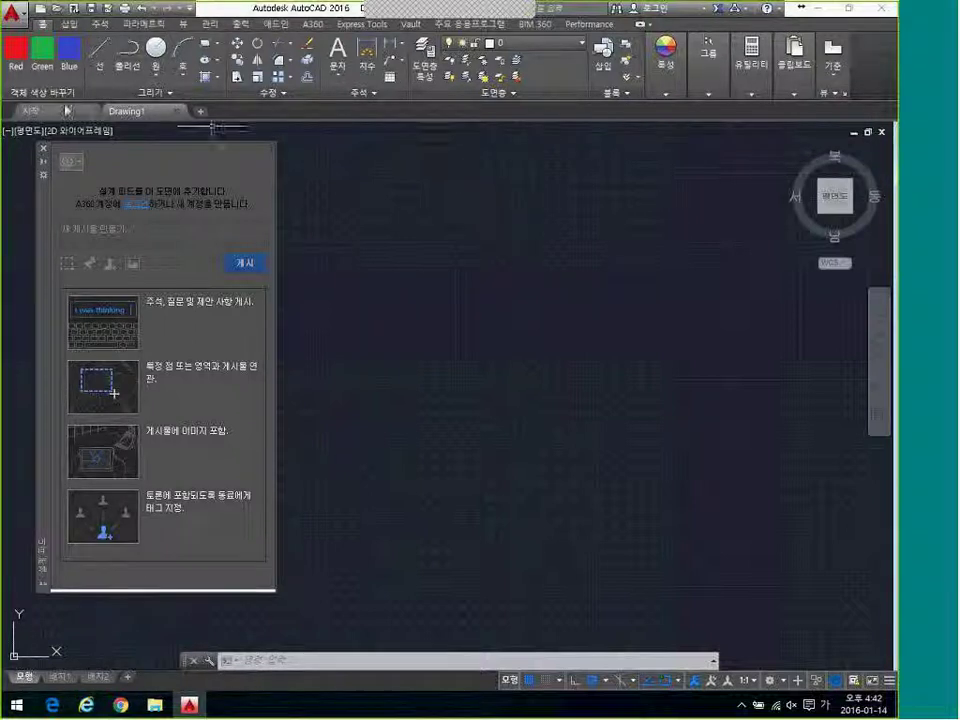
- Reopen the 사용자 인터페이스 사용자화 dialog and expand 리본 and its 탭 list
{"action": "type", "text": "처"}
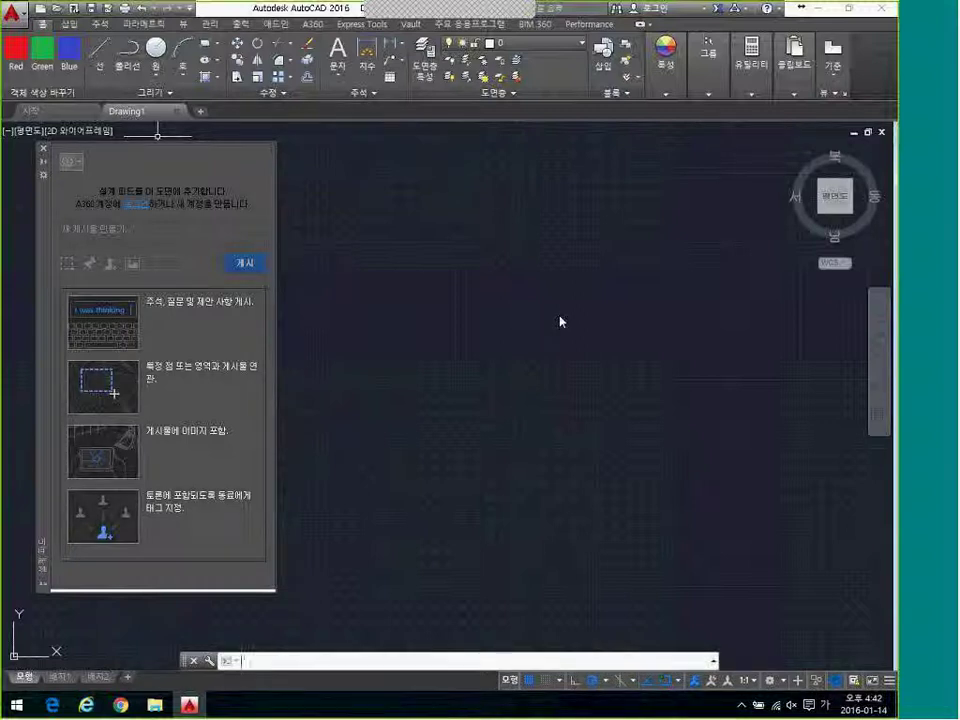
{"action": "key", "text": "Escape"}
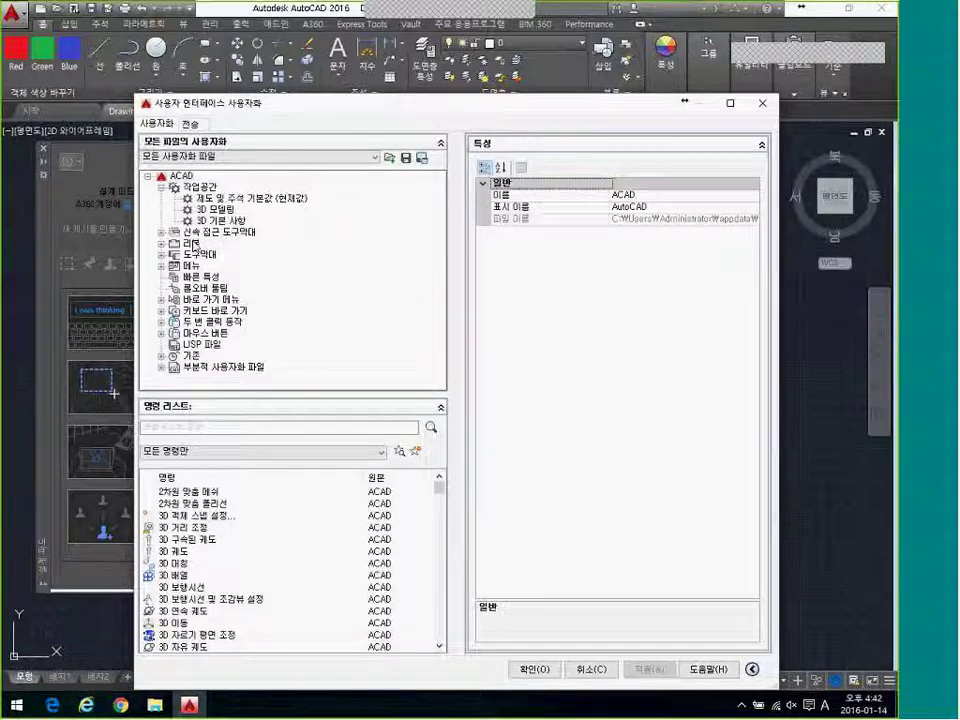
{"action": "left_click", "coordinate": [161, 244]}
{"action": "left_click", "coordinate": [183, 255]}
{"action": "left_click", "coordinate": [176, 255]}
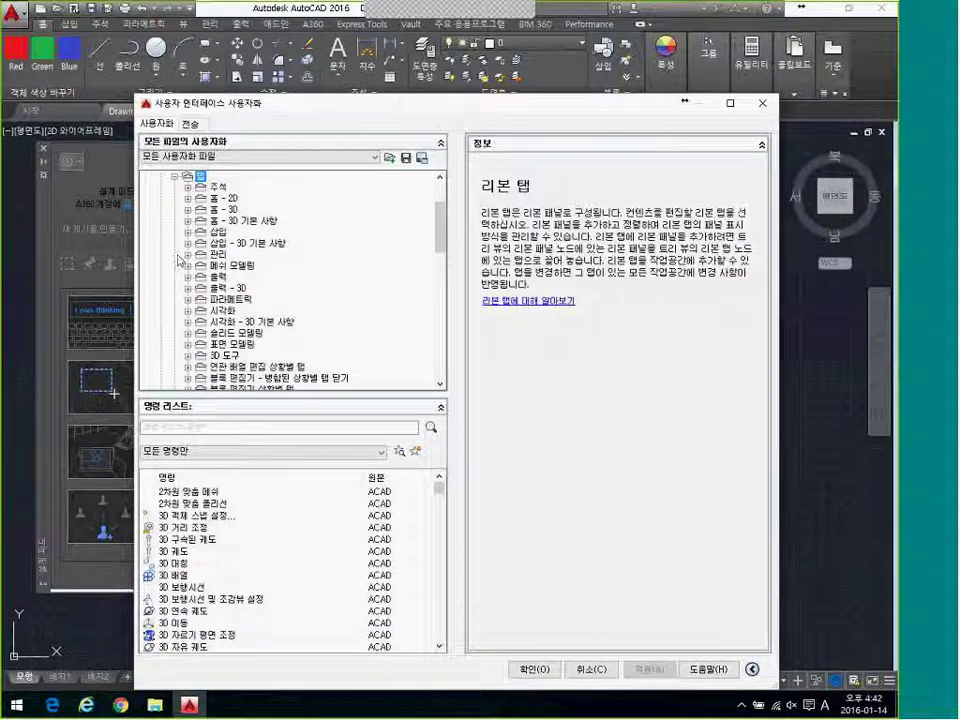
- Create a new ribbon tab named 나만의 AutoCAD 메뉴
{"action": "right_click", "coordinate": [200, 178]}
{"action": "left_click", "coordinate": [236, 190]}
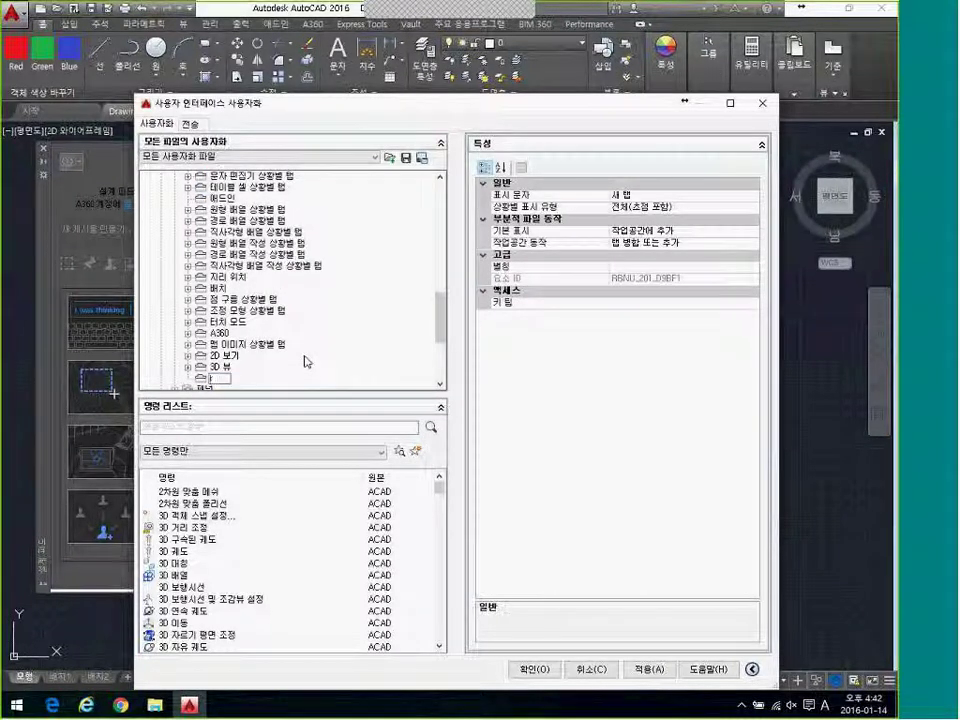
{"action": "type", "text": "나마늬"}
{"action": "key", "text": "BackSpace"}
{"action": "key", "text": "BackSpace"}
{"action": "key", "text": "BackSpace"}
{"action": "key", "text": "BackSpace"}
{"action": "type", "text": "마"}
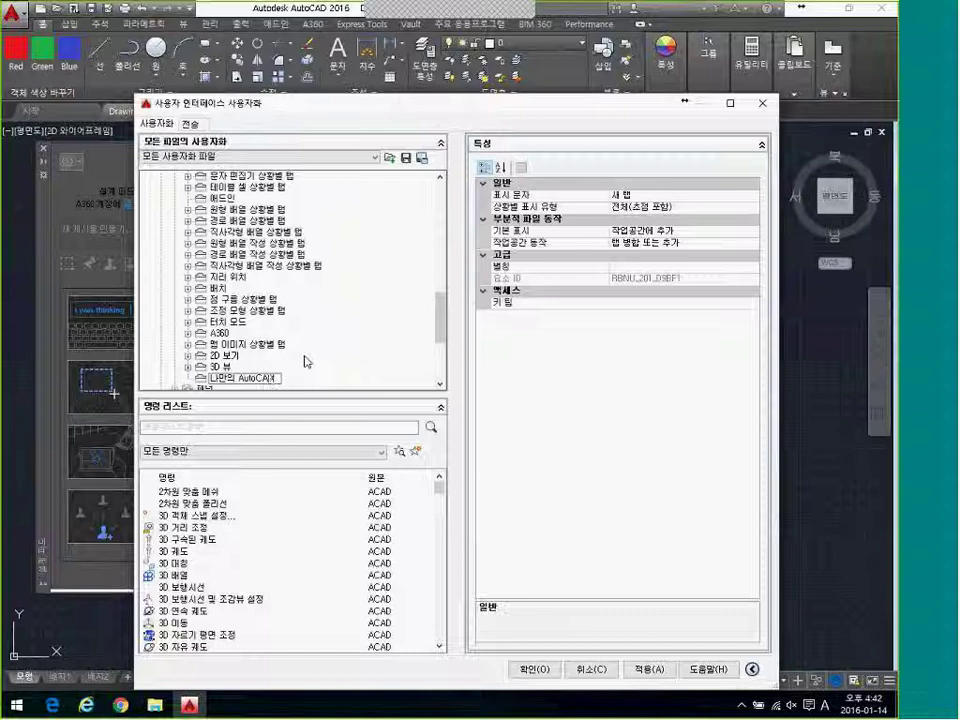
{"action": "key", "text": "Return"}
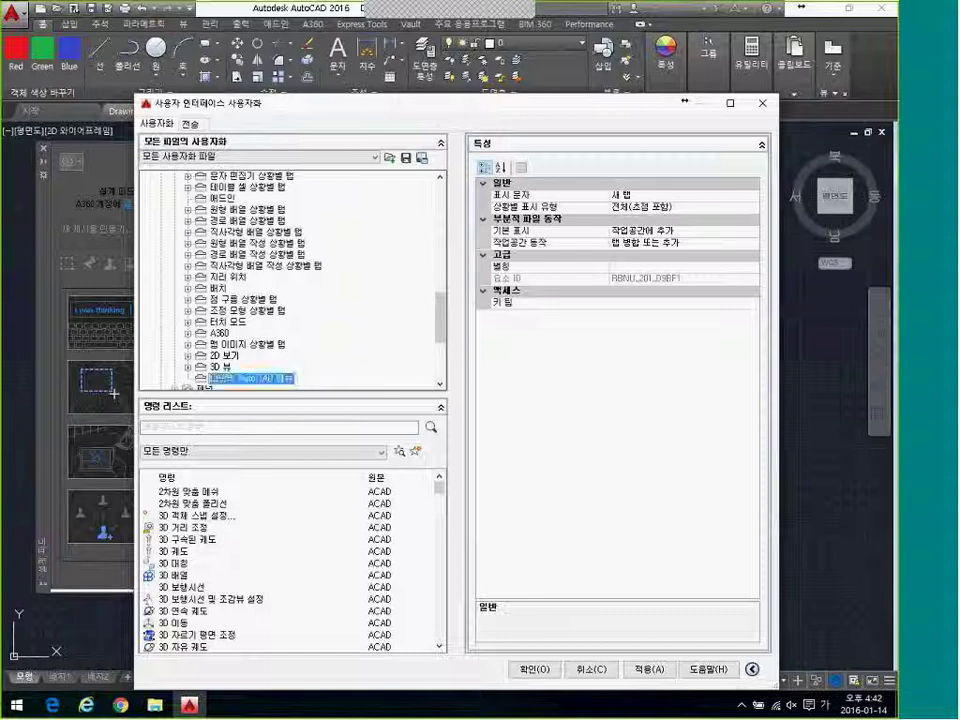
- Copy the 객체 색상 바꾸기 panel from the end of the ribbon's 패널 list
{"action": "left_click_drag", "start_coordinate": [441, 311], "coordinate": [443, 341]}
{"action": "left_click", "coordinate": [173, 312]}
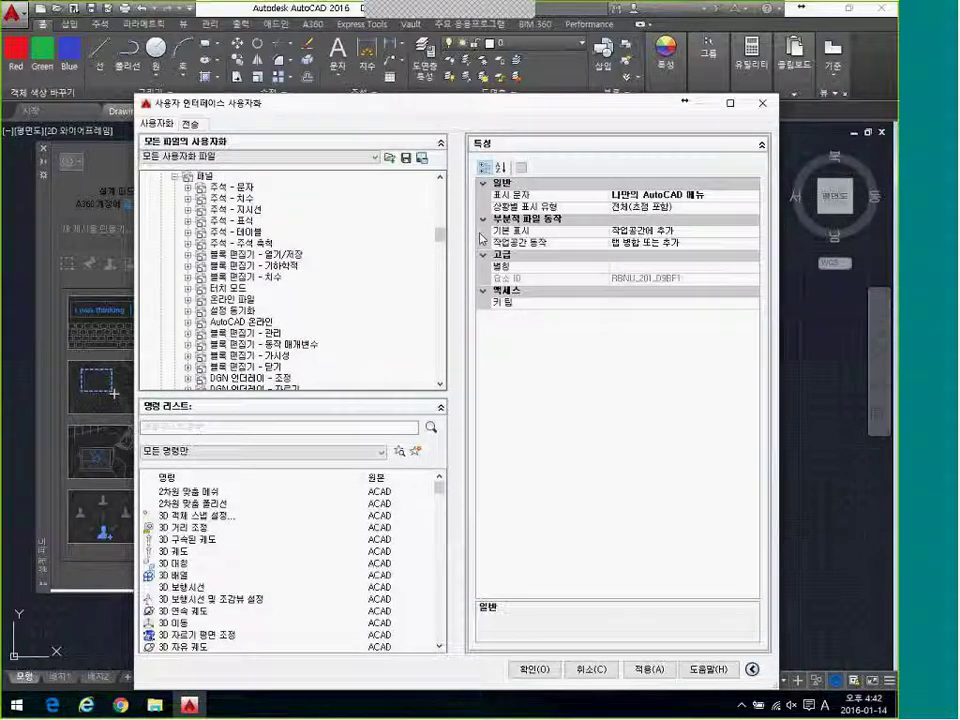
{"action": "scroll", "coordinate": [300, 280], "scroll_direction": "down", "scroll_amount": 10}
{"action": "left_click", "coordinate": [240, 246]}
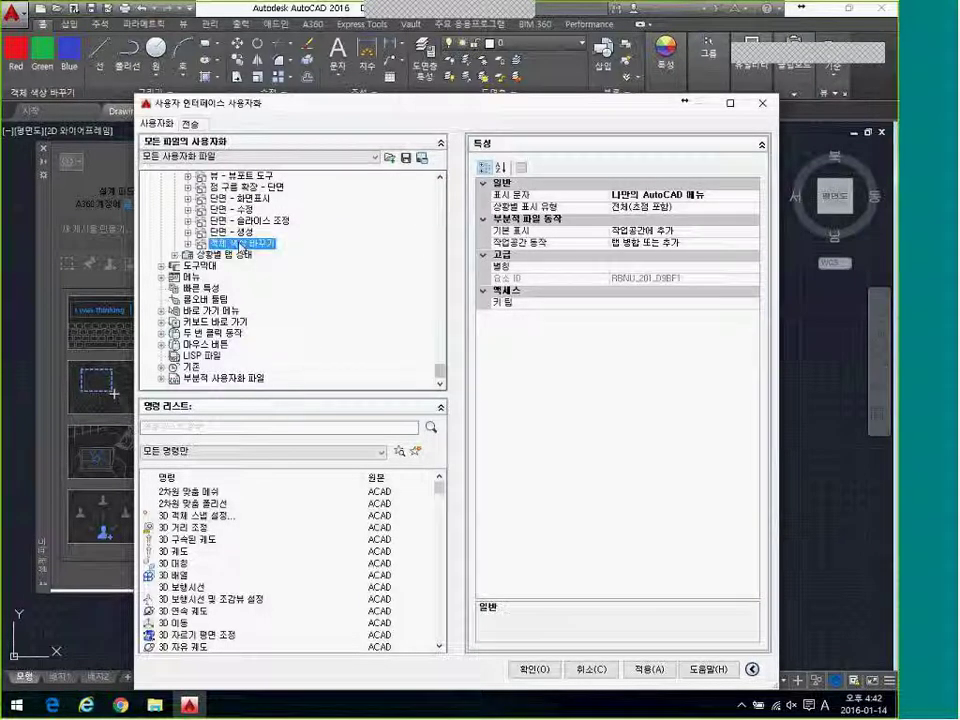
{"action": "right_click", "coordinate": [276, 282]}
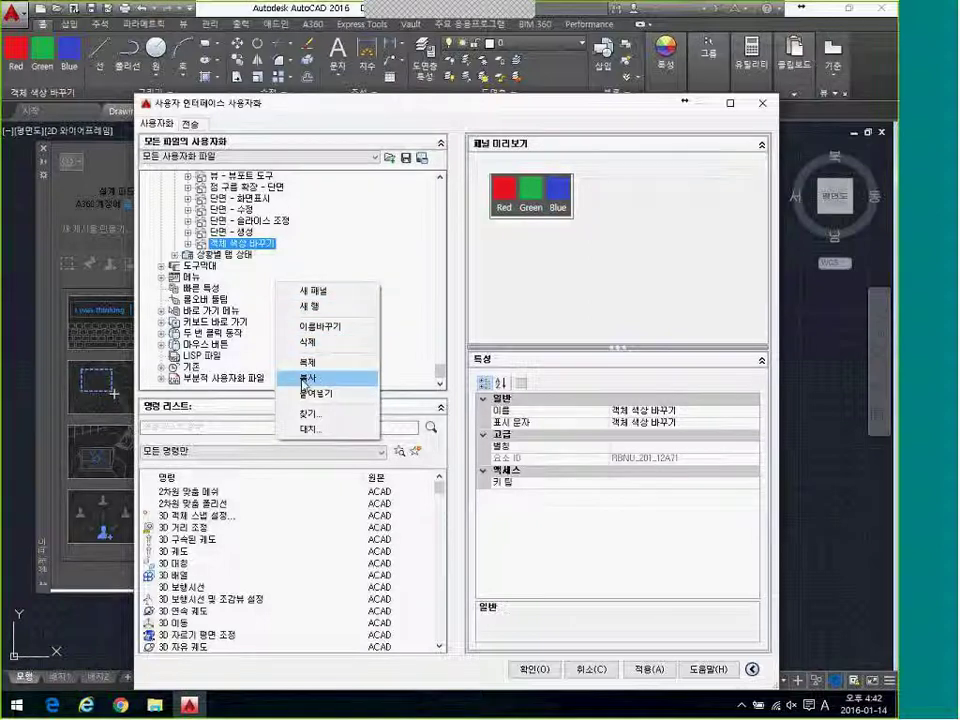
{"action": "left_click", "coordinate": [306, 380]}
- Paste the copied 객체 색상 바꾸기 panel into the 나만의 AutoCAD 메뉴 tab
{"action": "left_click_drag", "start_coordinate": [440, 372], "coordinate": [454, 229]}
{"action": "left_click", "coordinate": [272, 243]}
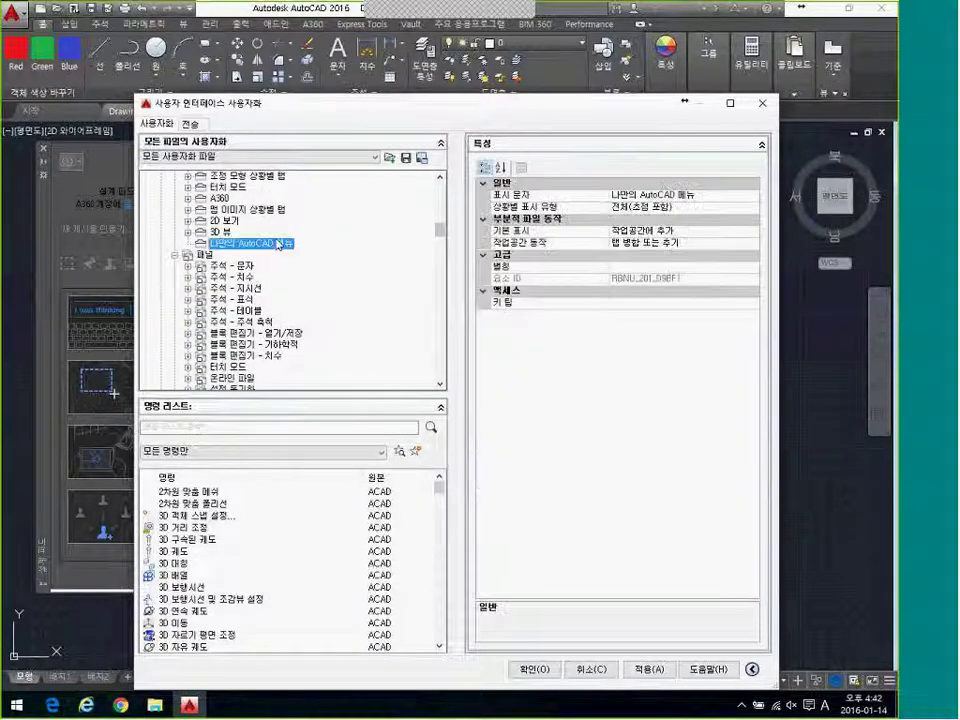
{"action": "right_click", "coordinate": [277, 244]}
{"action": "left_click", "coordinate": [318, 333]}
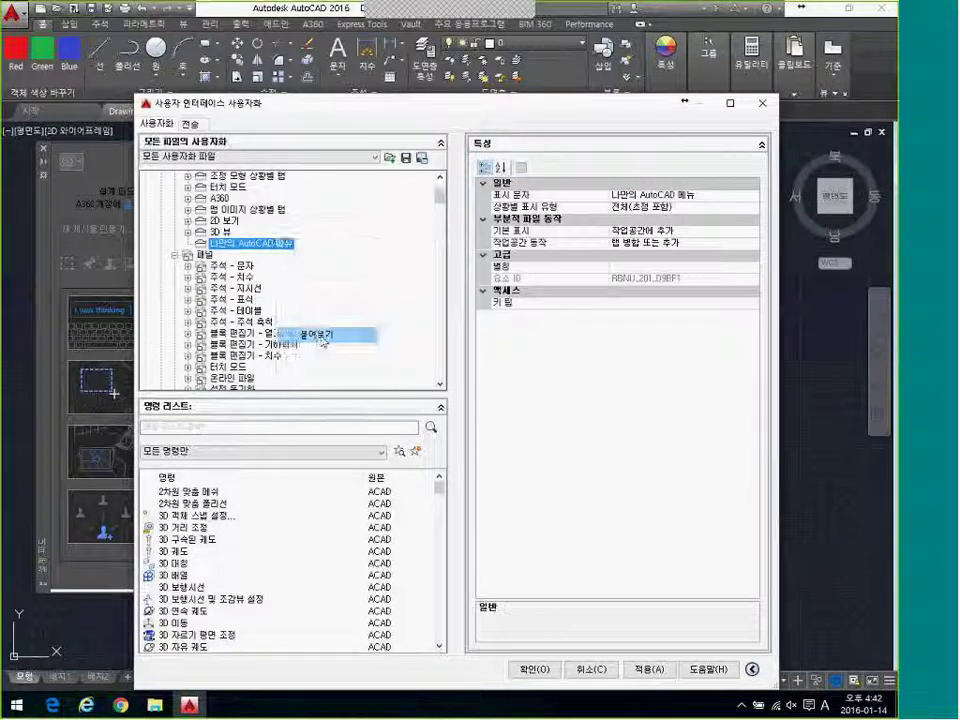
{"action": "left_click", "coordinate": [229, 368]}
{"action": "left_click", "coordinate": [188, 367]}
- Customize the 제도 및 주석 기본값 (현재값) workspace to include the 나만의 AutoCAD 메뉴 ribbon tab
{"action": "scroll", "coordinate": [207, 243], "scroll_direction": "up", "scroll_amount": 10}
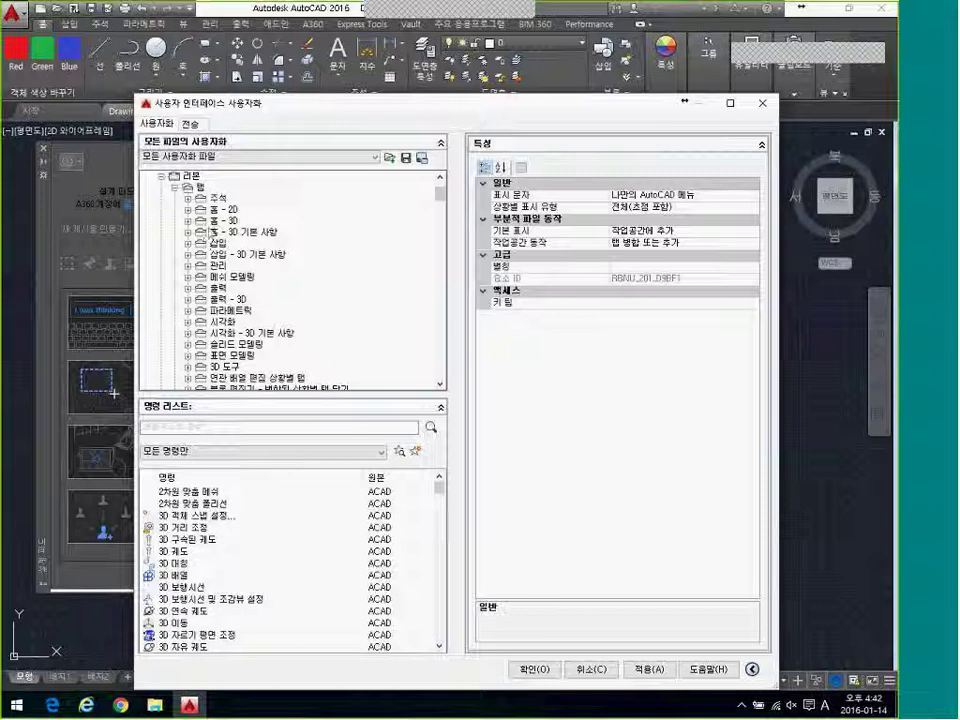
{"action": "scroll", "coordinate": [213, 231], "scroll_direction": "down", "scroll_amount": 12}
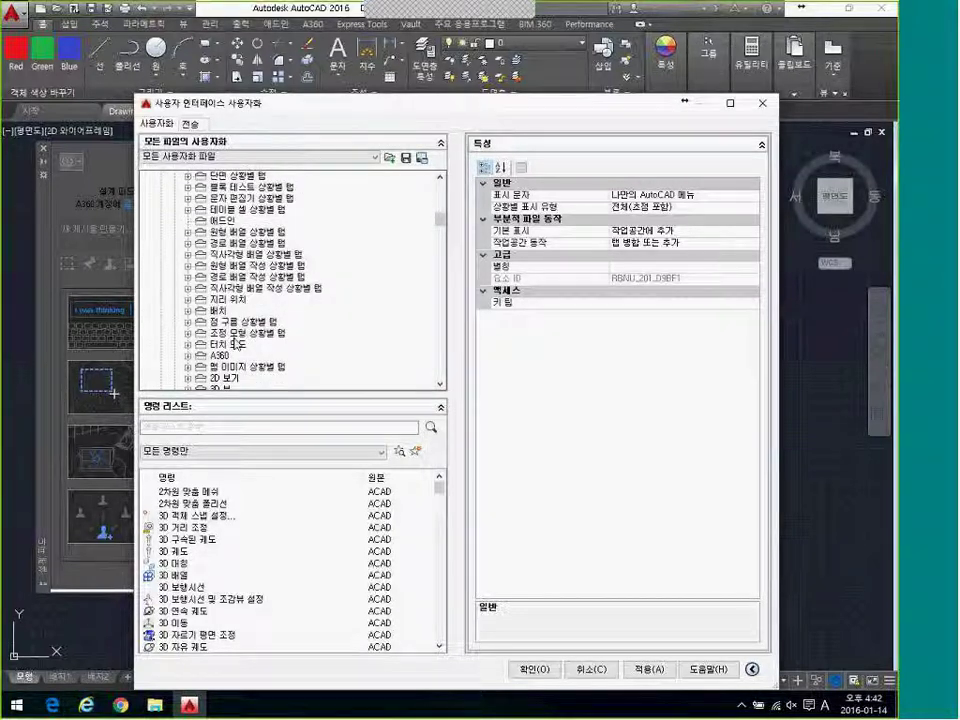
{"action": "scroll", "coordinate": [240, 330], "scroll_direction": "down", "scroll_amount": 2}
{"action": "scroll", "coordinate": [165, 231], "scroll_direction": "up", "scroll_amount": 14}
{"action": "left_click", "coordinate": [238, 199]}
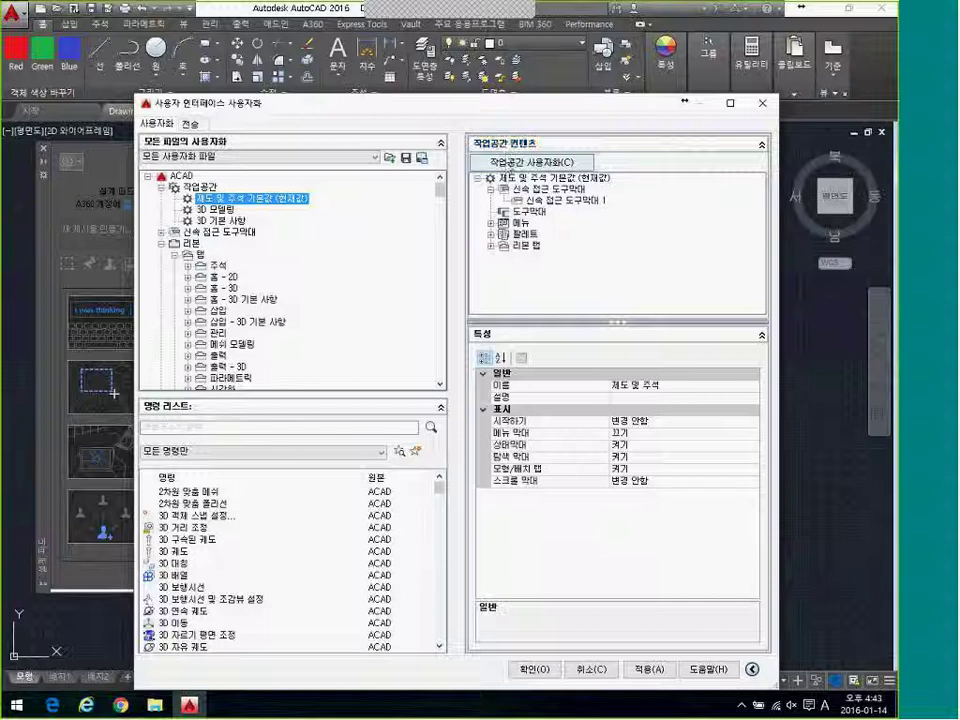
{"action": "left_click", "coordinate": [520, 162]}
{"action": "left_click", "coordinate": [491, 246]}
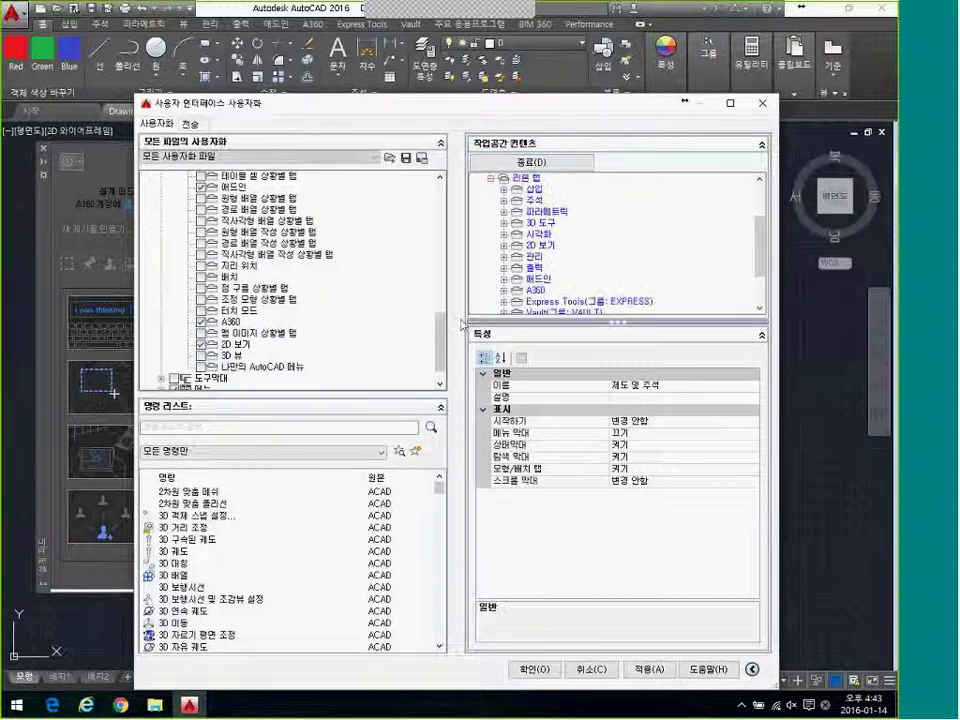
{"action": "mouse_move", "coordinate": [441, 340]}
{"action": "left_mouse_down"}
{"action": "mouse_move", "coordinate": [444, 178]}
{"action": "mouse_move", "coordinate": [444, 345]}
{"action": "left_mouse_up"}
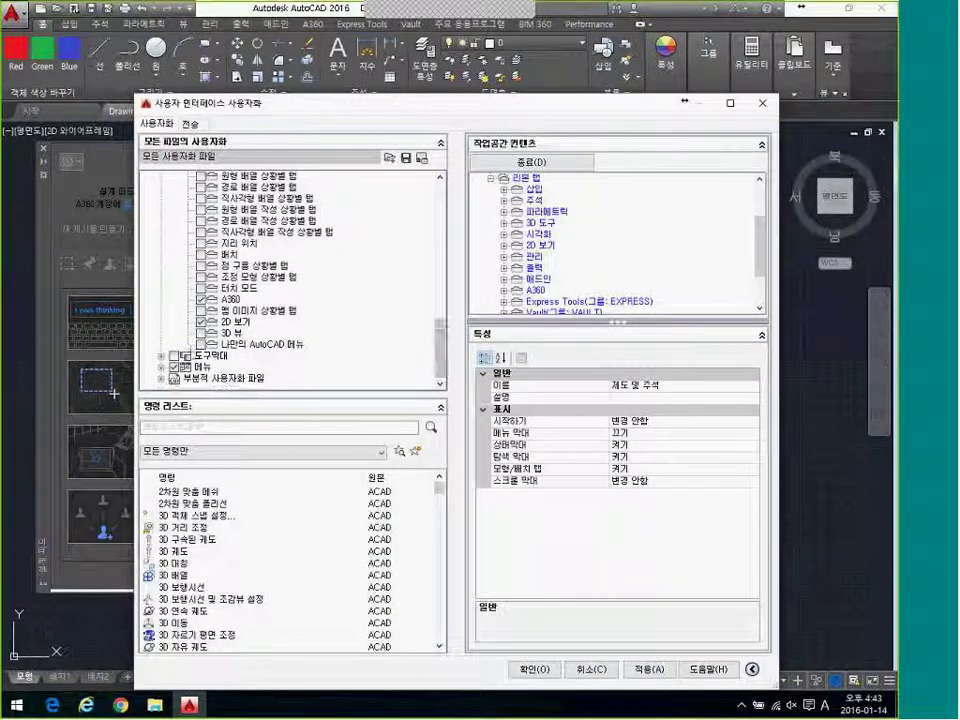
{"action": "left_click", "coordinate": [201, 344]}
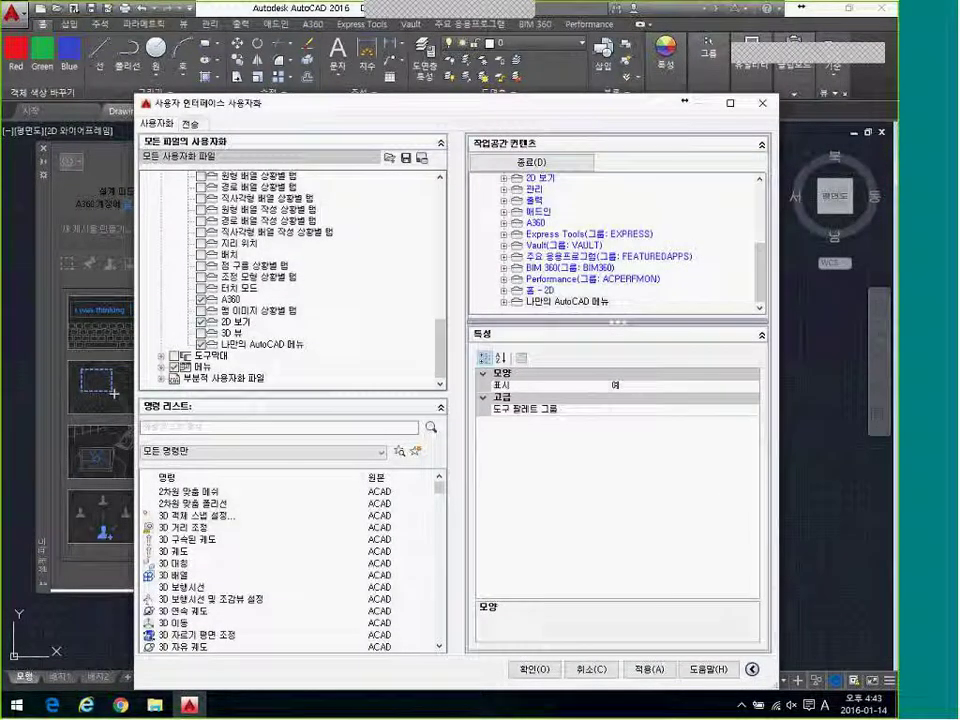
- Move 나만의 AutoCAD 메뉴 to the first place under 리본 탭 in the workspace contents, ahead of 삽입
{"action": "left_click", "coordinate": [577, 304]}
{"action": "scroll", "coordinate": [565, 236], "scroll_direction": "up", "scroll_amount": 10}
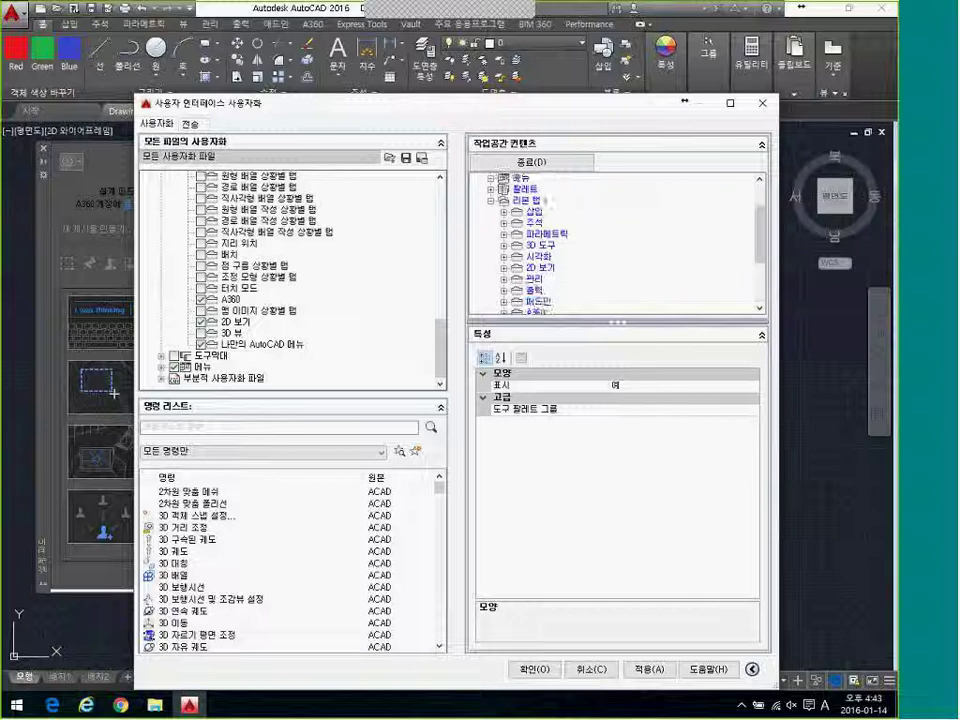
{"action": "mouse_move", "coordinate": [562, 231]}
{"action": "left_mouse_down"}
{"action": "mouse_move", "coordinate": [562, 244]}
{"action": "mouse_move", "coordinate": [563, 236]}
{"action": "left_mouse_up"}
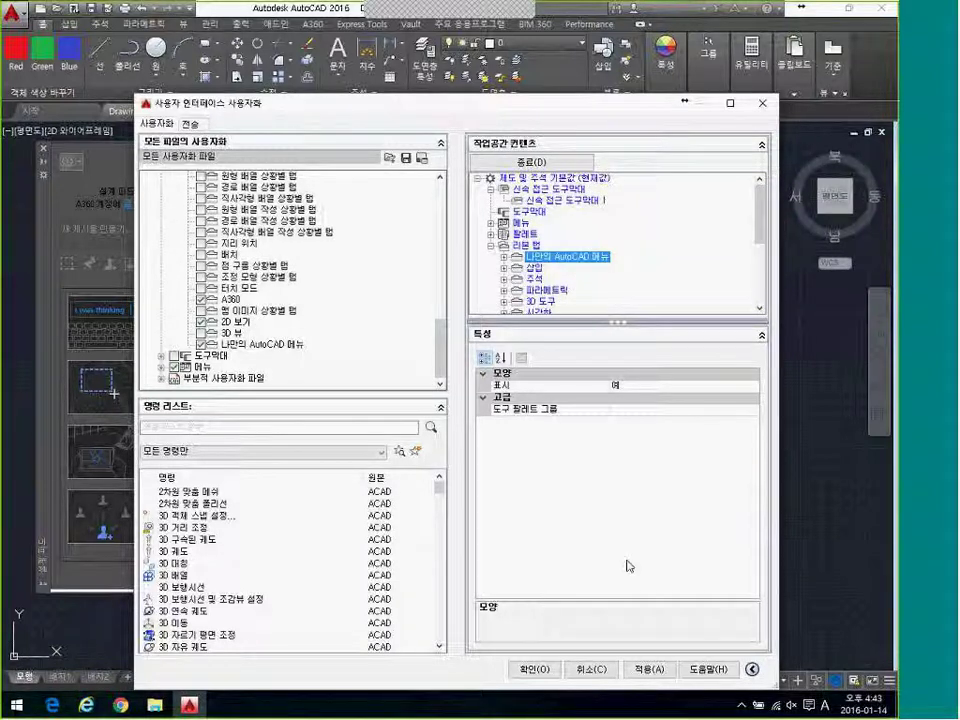
- Finish customizing the 제도 및 주석 workspace contents and accept the user interface changes, closing the customization dialog
{"action": "left_click", "coordinate": [532, 161]}
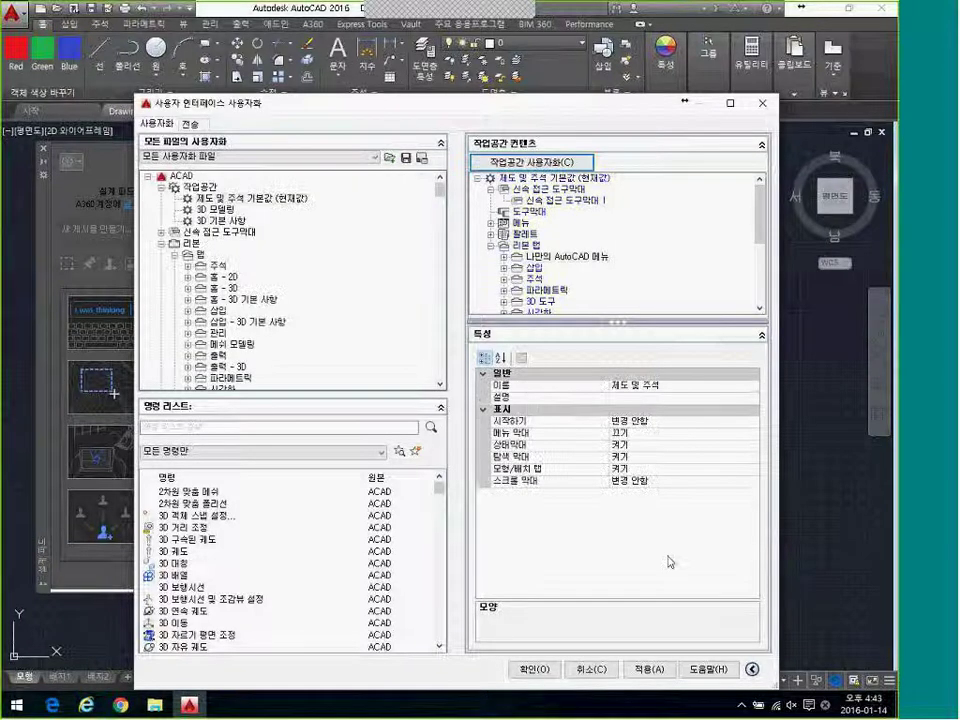
{"action": "left_click", "coordinate": [531, 670]}
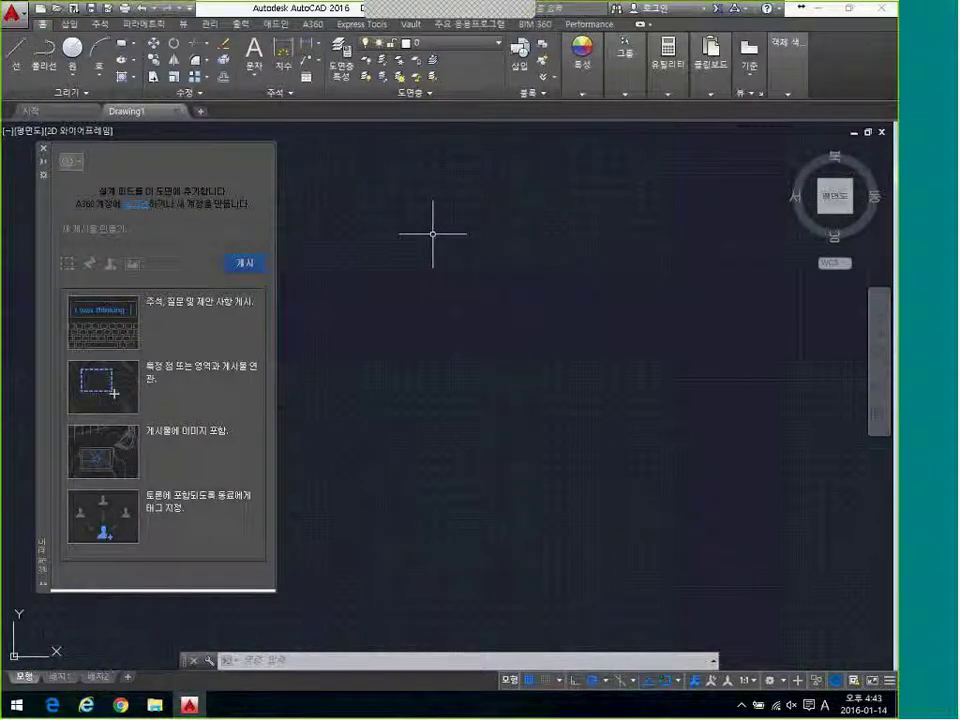
{"action": "middle_click_drag", "start_coordinate": [444, 193], "coordinate": [450, 255]}
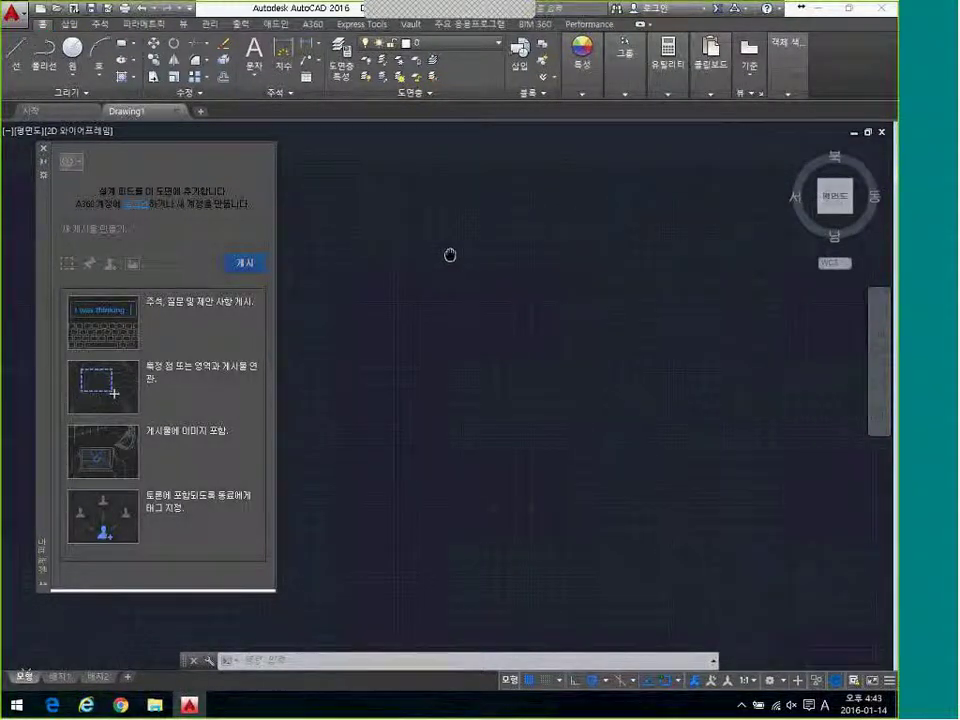
{"action": "left_click", "coordinate": [650, 25]}
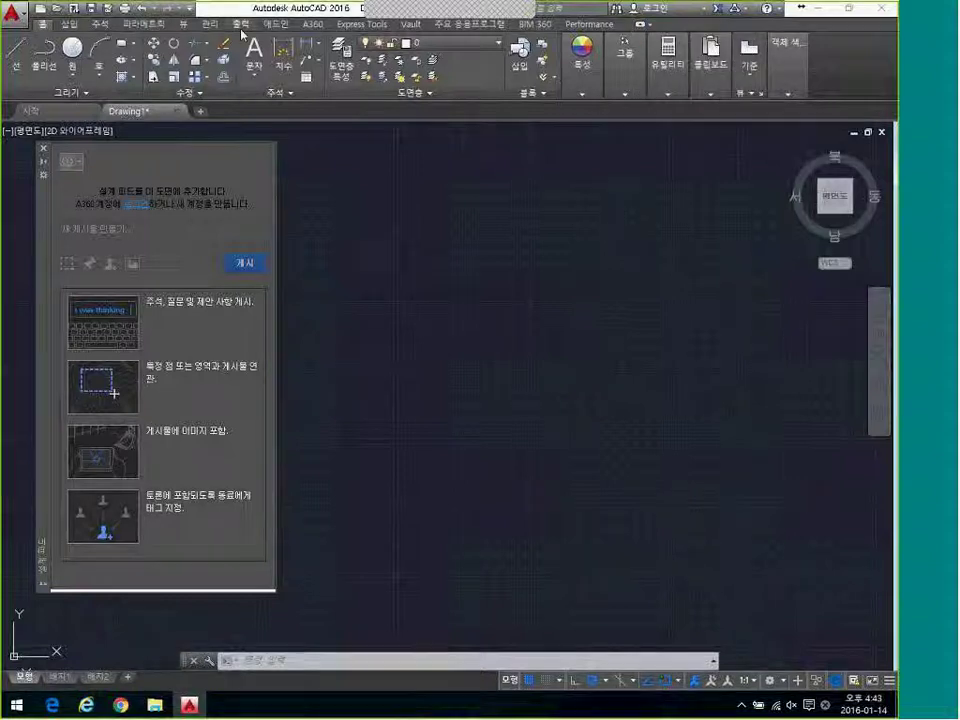
- Reload the 제도 및 주석 workspace by switching to the 3D 모델링 workspace and back again
{"action": "left_click", "coordinate": [783, 684]}
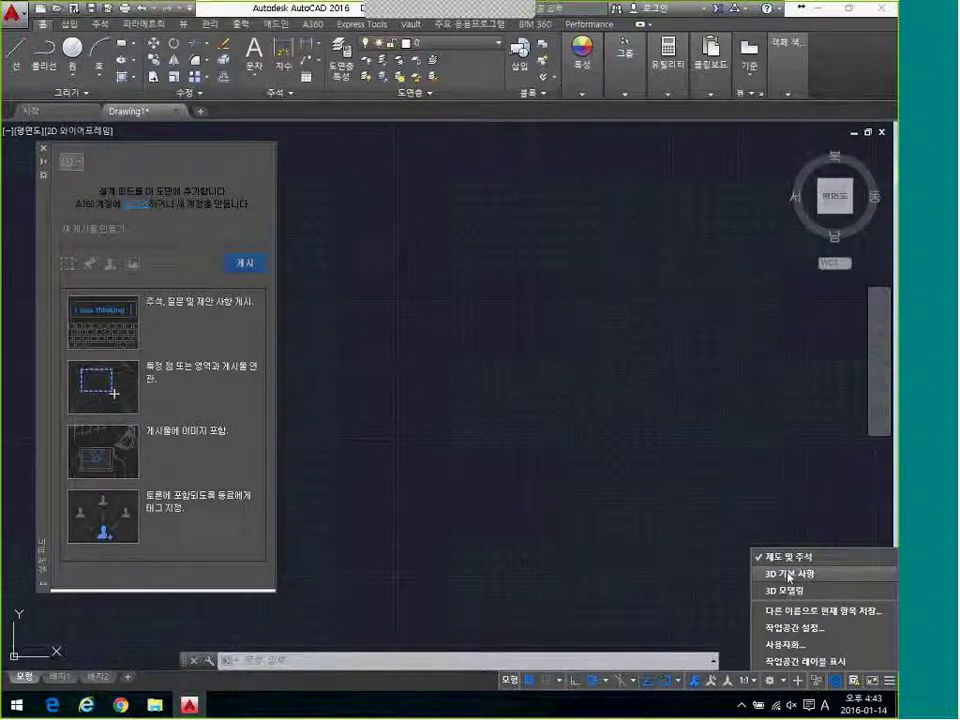
{"action": "left_click", "coordinate": [772, 554]}
{"action": "left_click", "coordinate": [781, 684]}
{"action": "left_click", "coordinate": [784, 590]}
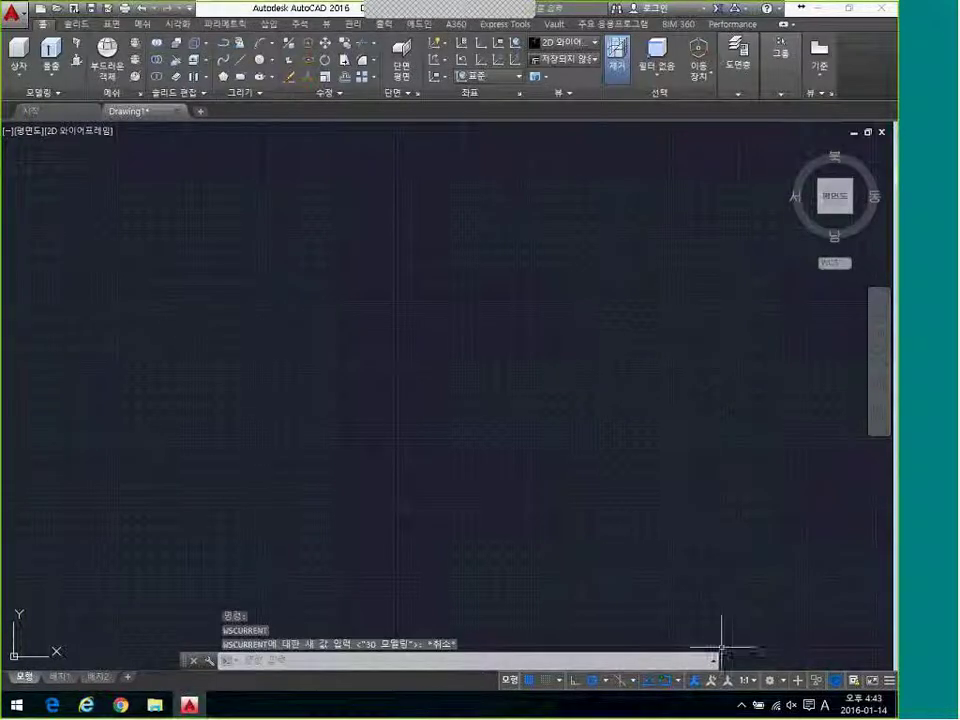
{"action": "left_click", "coordinate": [773, 682]}
{"action": "left_click", "coordinate": [771, 562]}
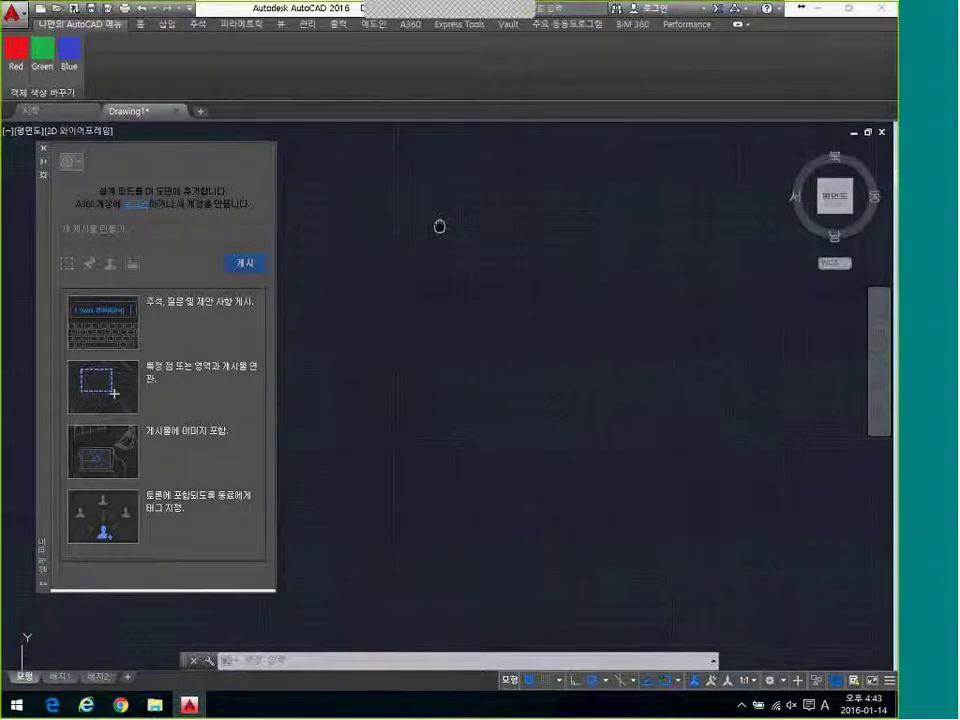
{"action": "key", "text": "Escape"}
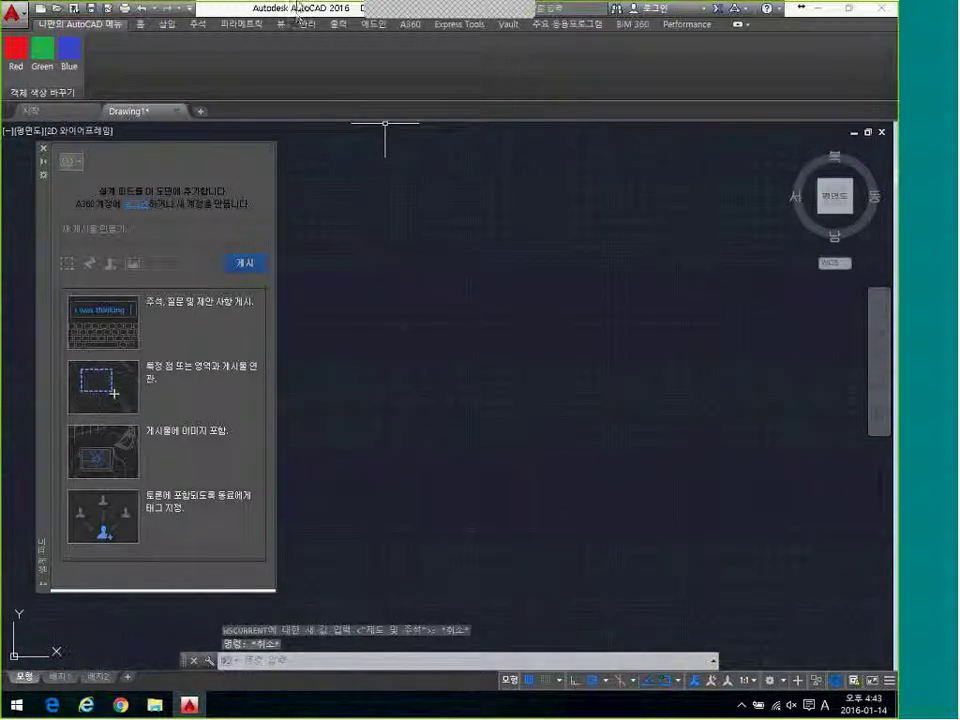